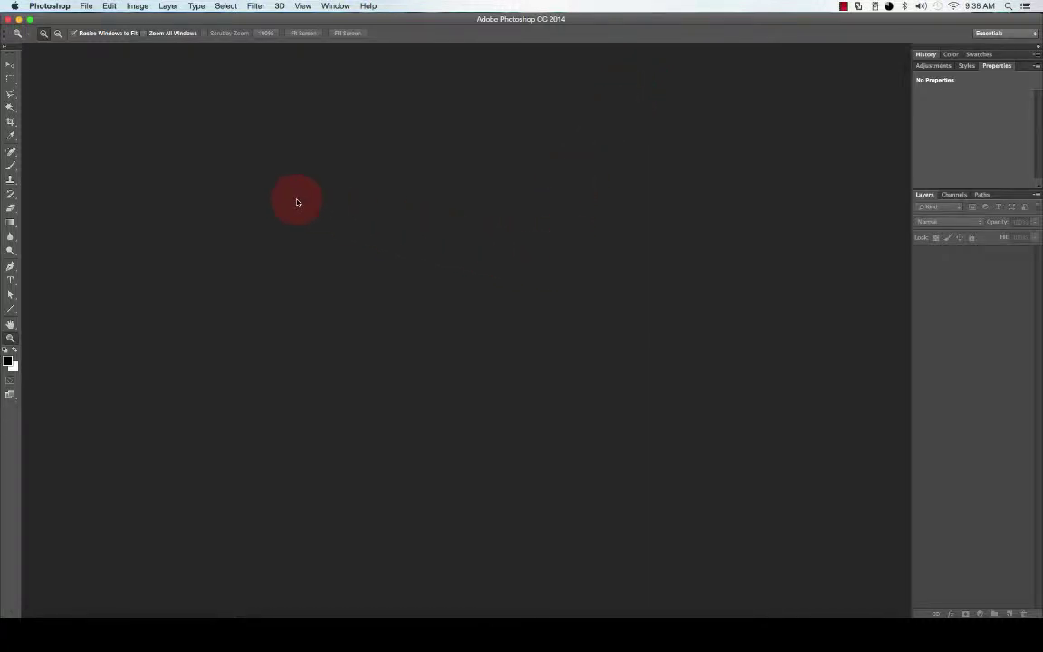
# - Switch to Adobe Bridge to browse files and expand Computer and the Sundance drive in the folder tree
pyautogui.click(84, 7)
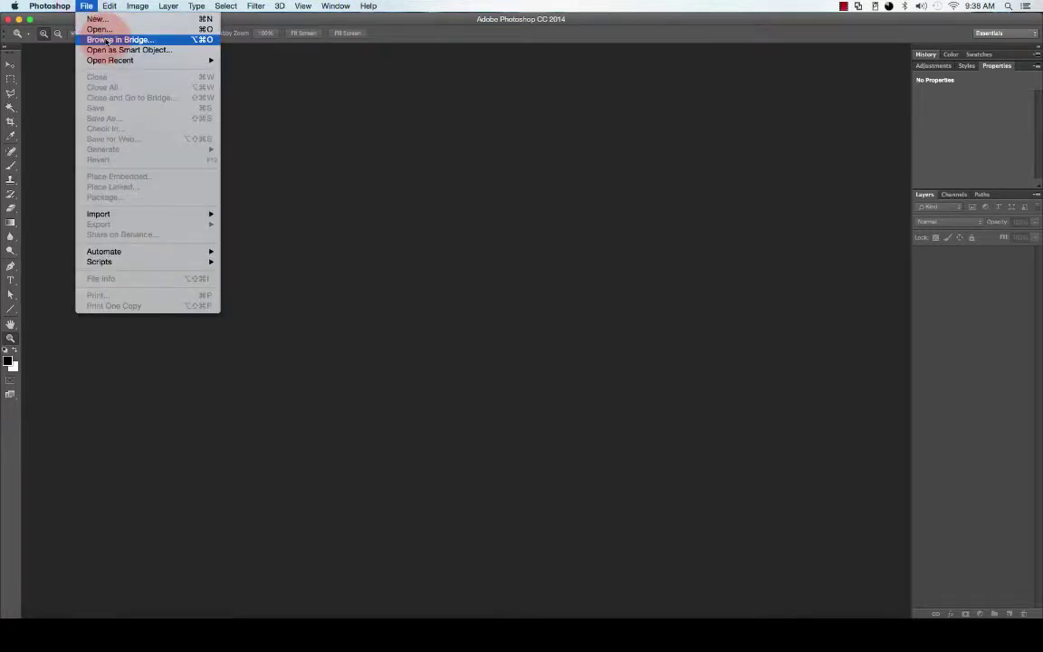
pyautogui.click(106, 41)
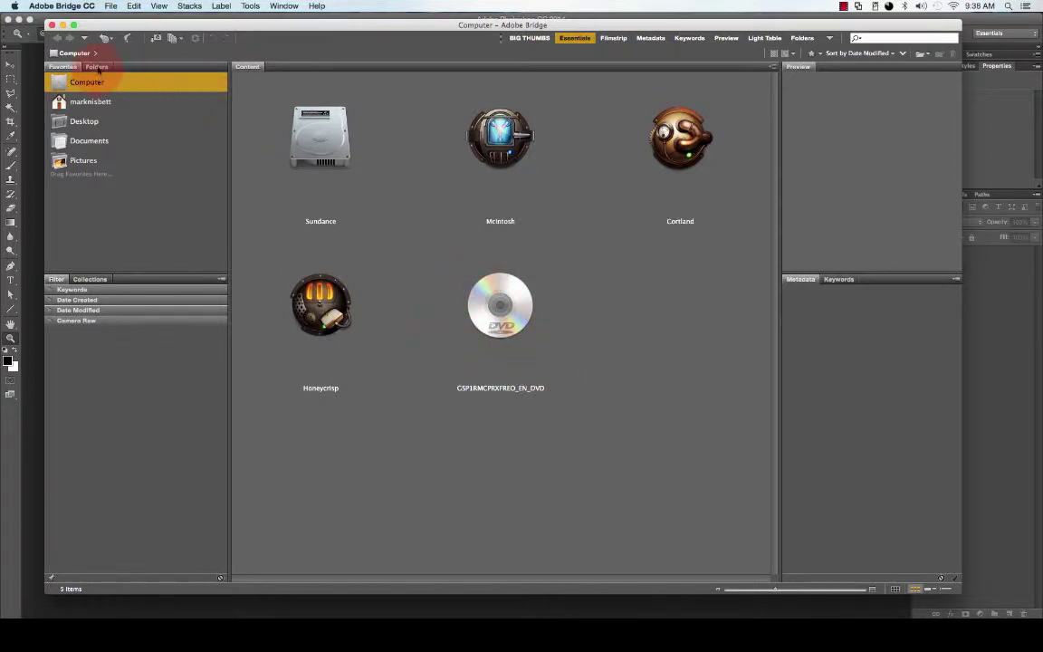
pyautogui.click(96, 67)
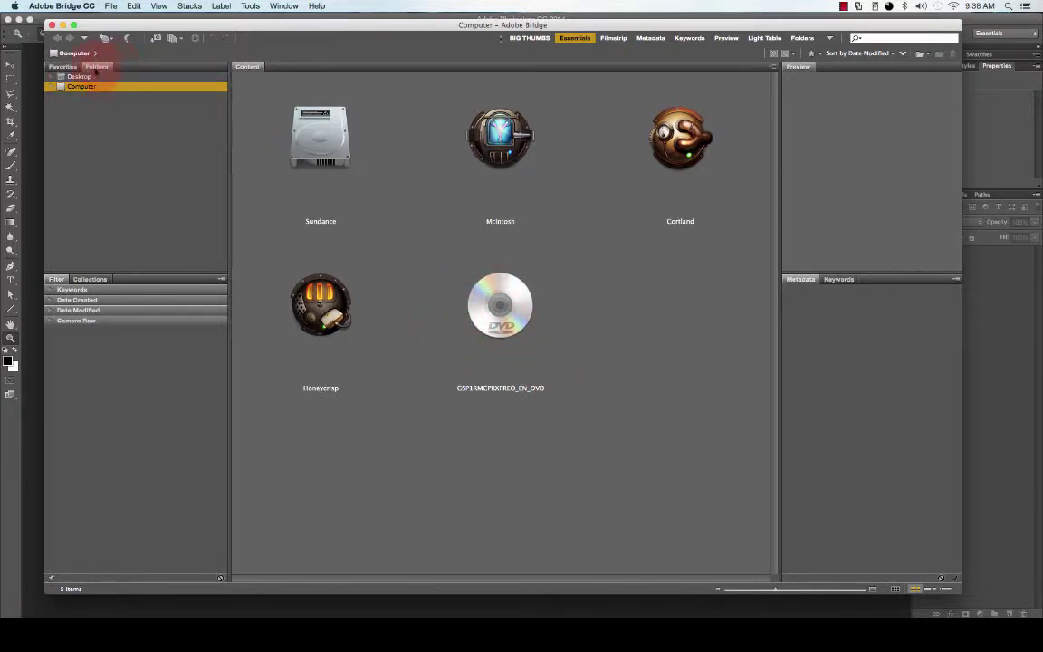
pyautogui.click(52, 87)
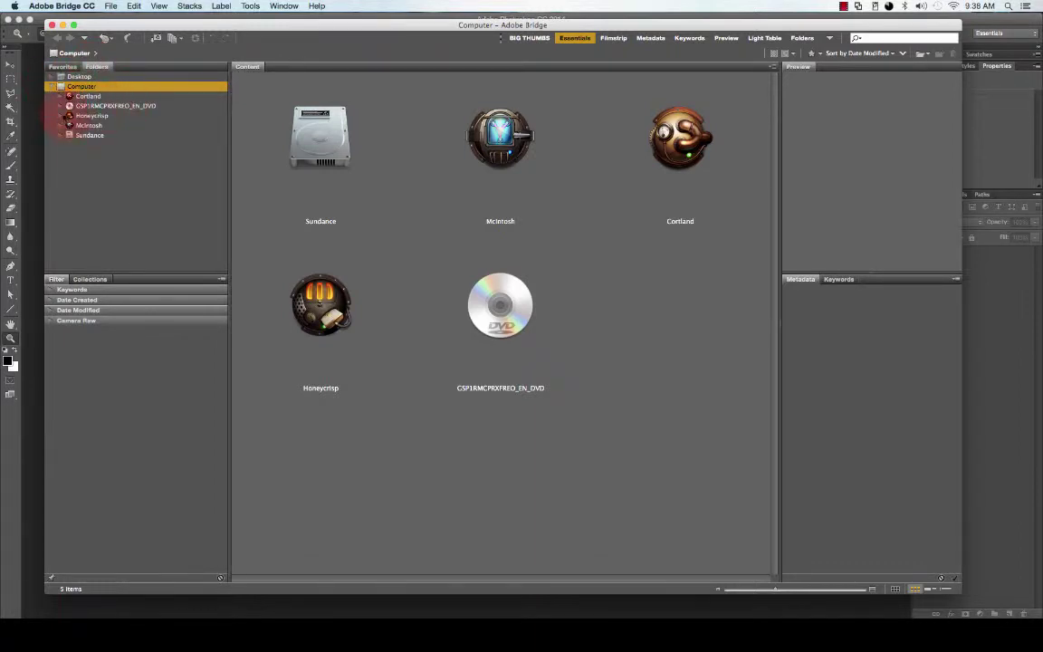
pyautogui.click(61, 136)
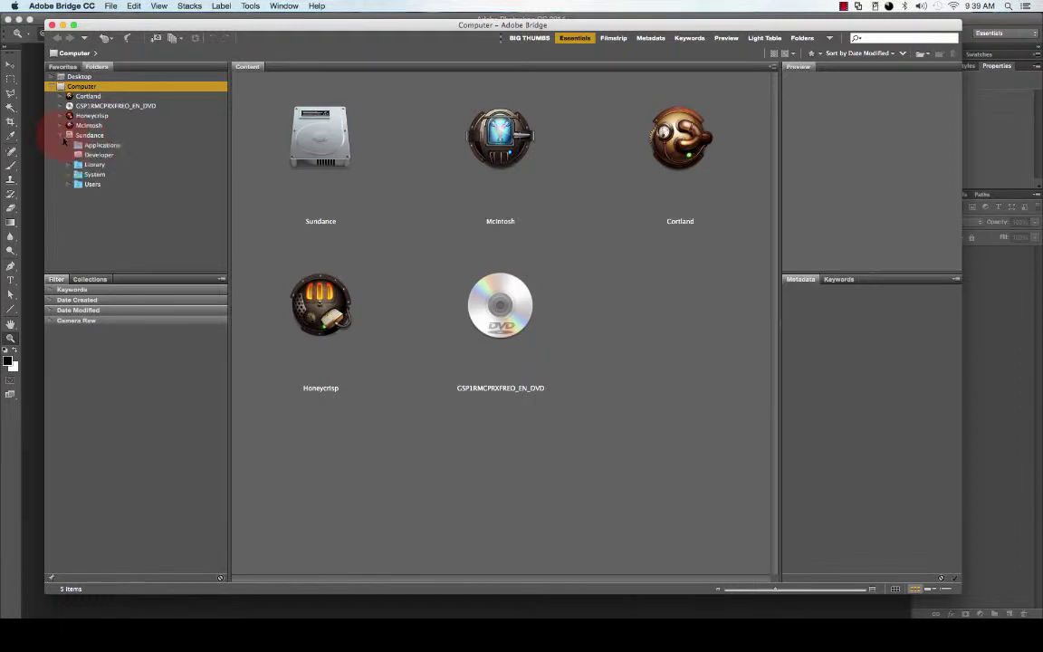
# - Go through the Sundance drive's Users folder to the personal home folder and show the contents of Pictures
pyautogui.click(91, 135)
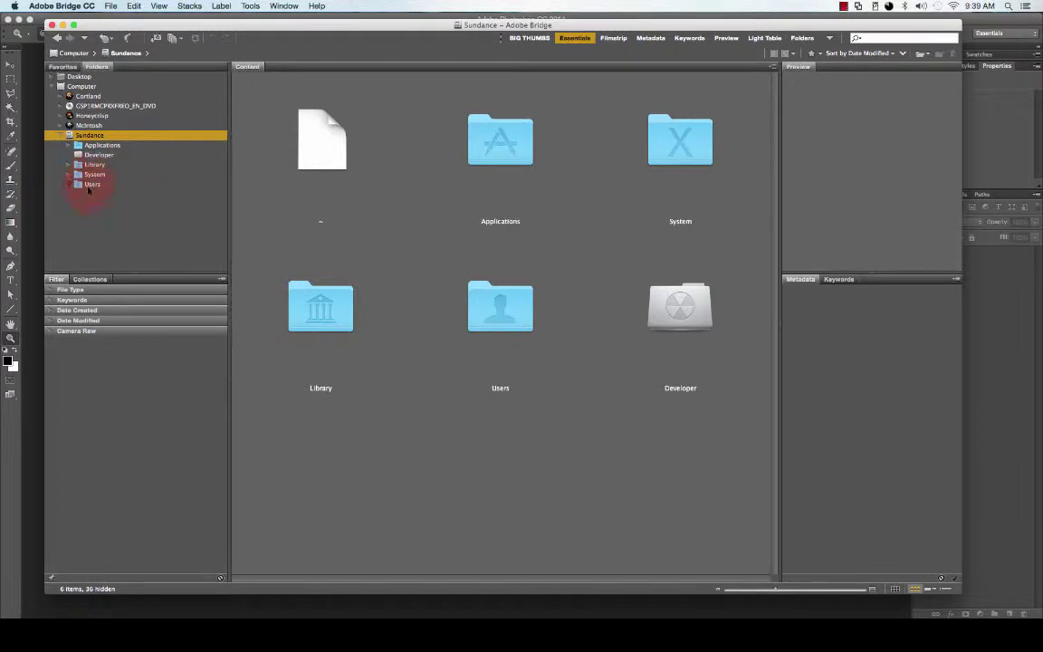
pyautogui.click(90, 184)
pyautogui.click(161, 224)
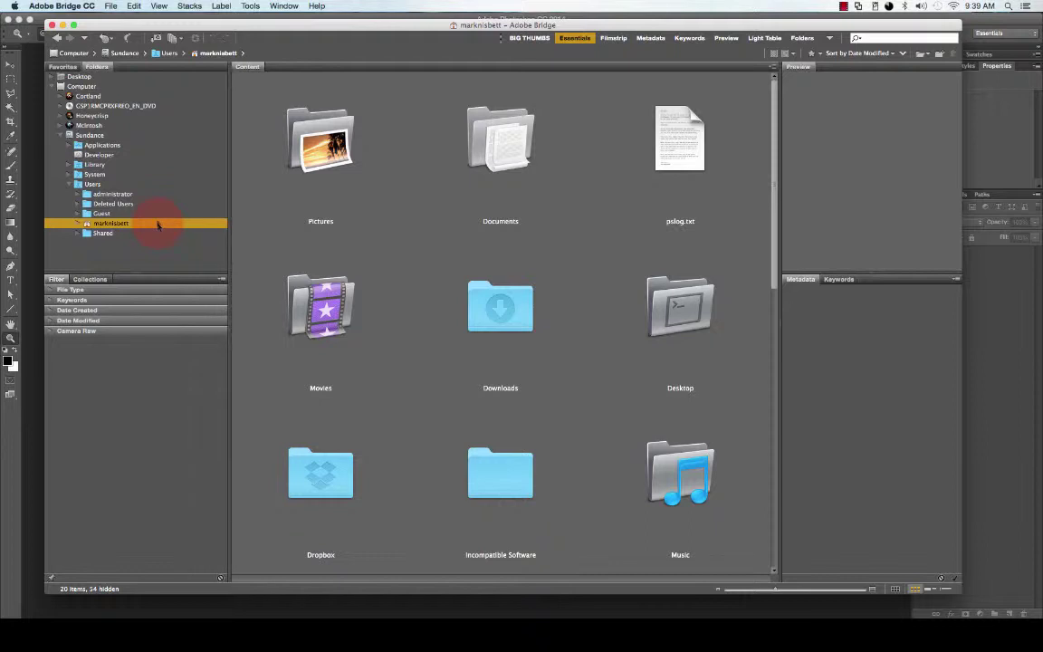
pyautogui.click(78, 224)
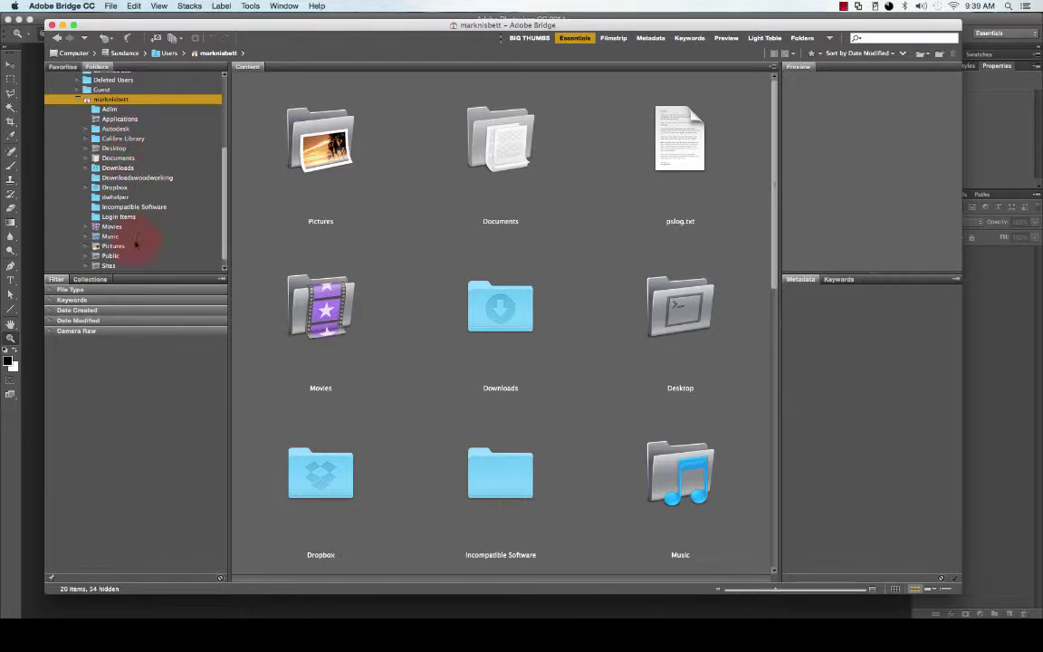
pyautogui.click(113, 247)
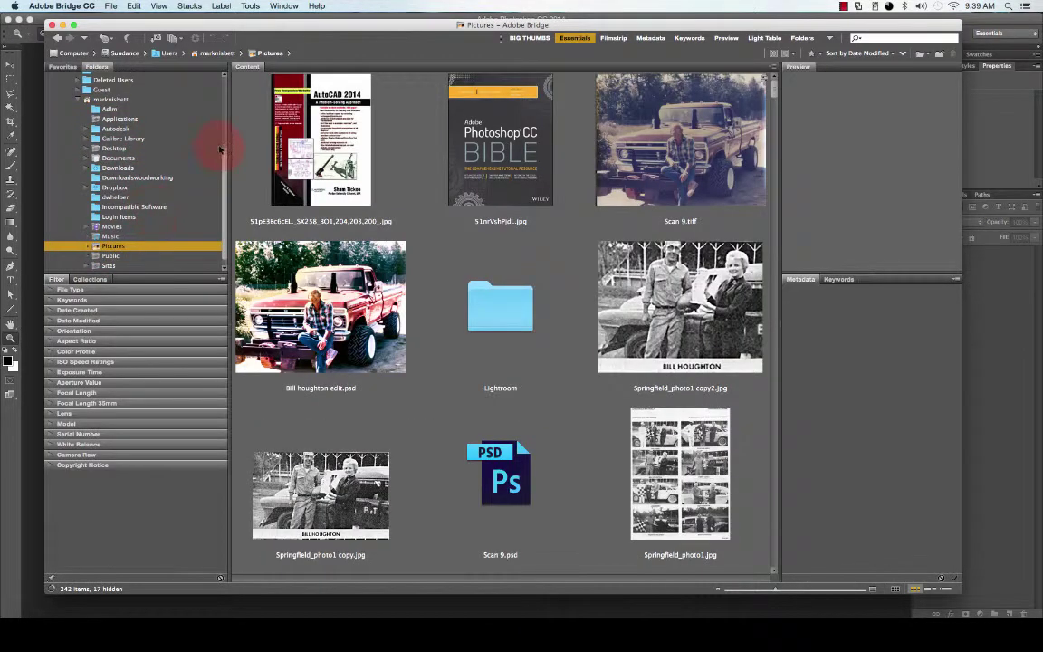
# - Open the STOCK folder inside Pictures and expand its subfolders in the folder tree
pyautogui.moveTo(223, 185); pyautogui.dragTo(221, 233)
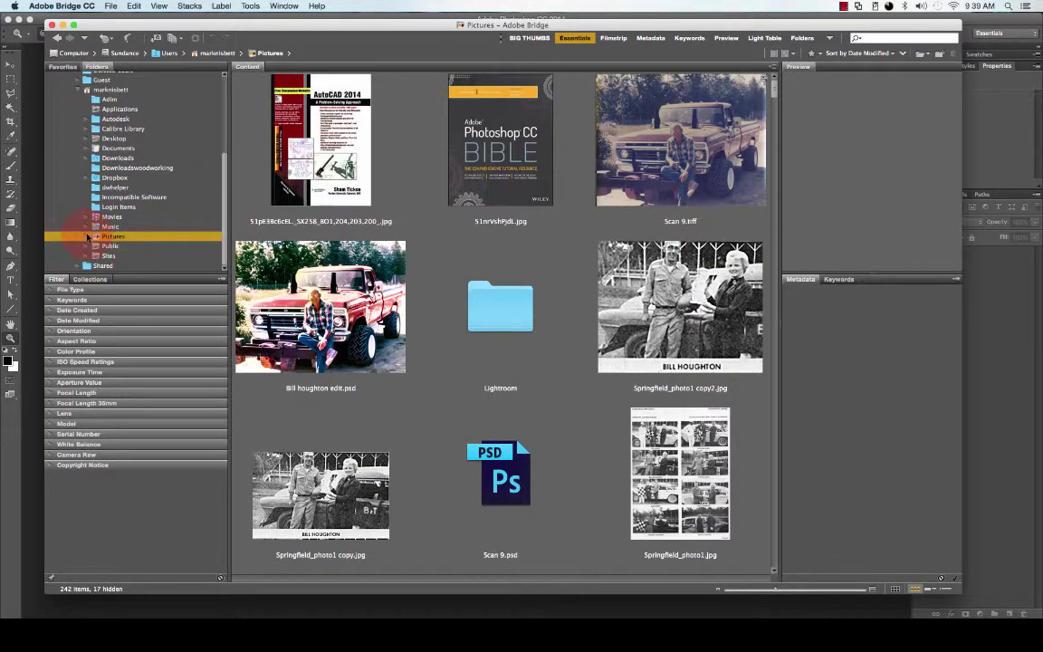
pyautogui.click(87, 236)
pyautogui.click(123, 265)
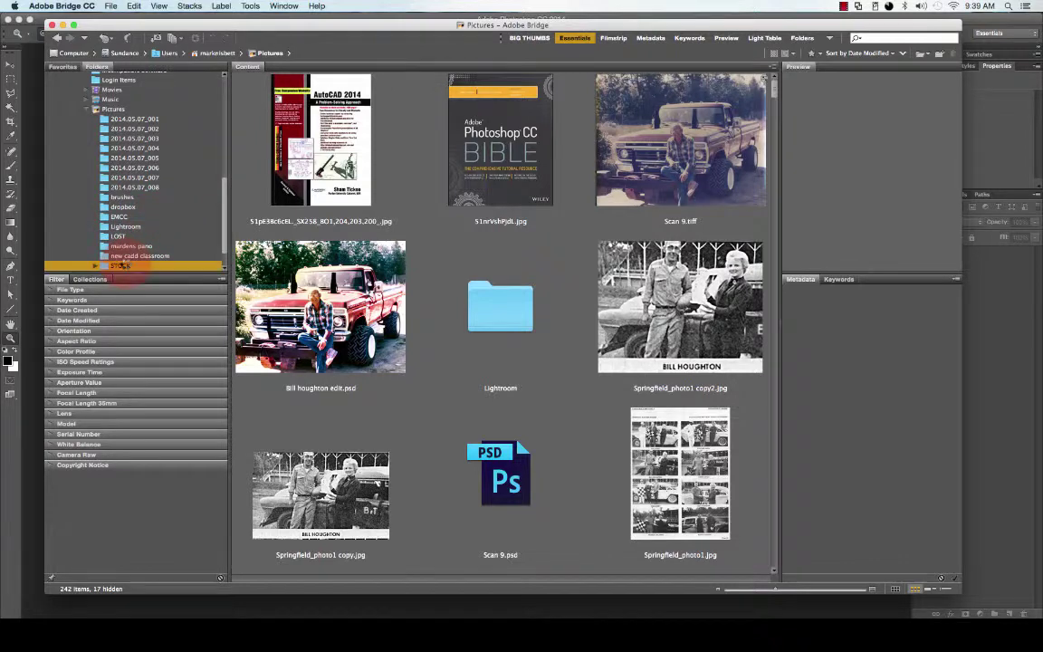
pyautogui.moveTo(225, 191); pyautogui.dragTo(225, 216)
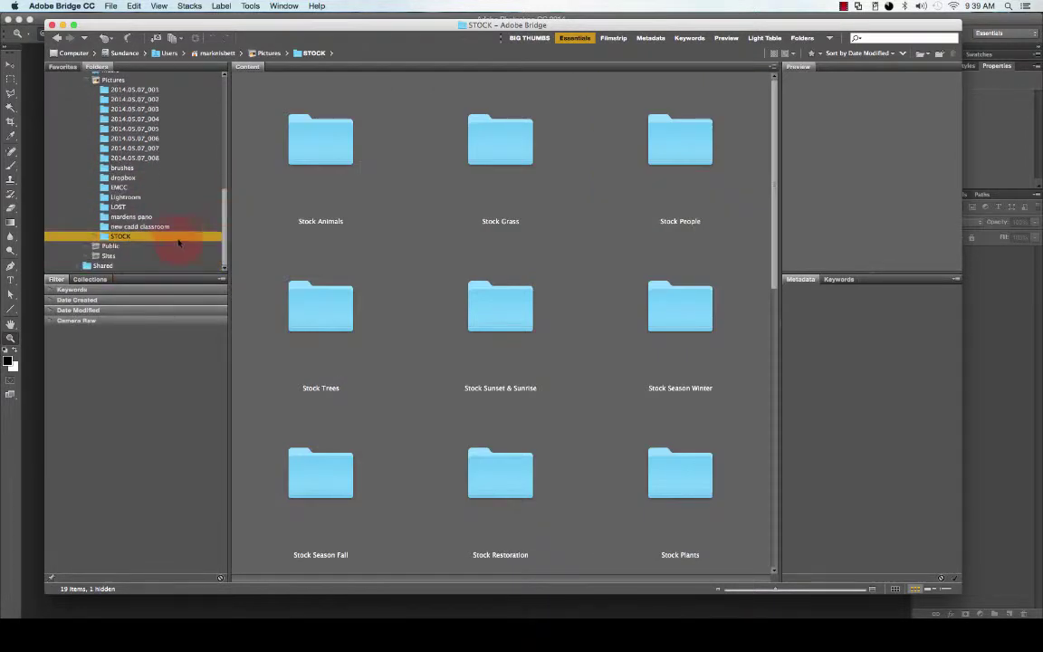
pyautogui.click(93, 236)
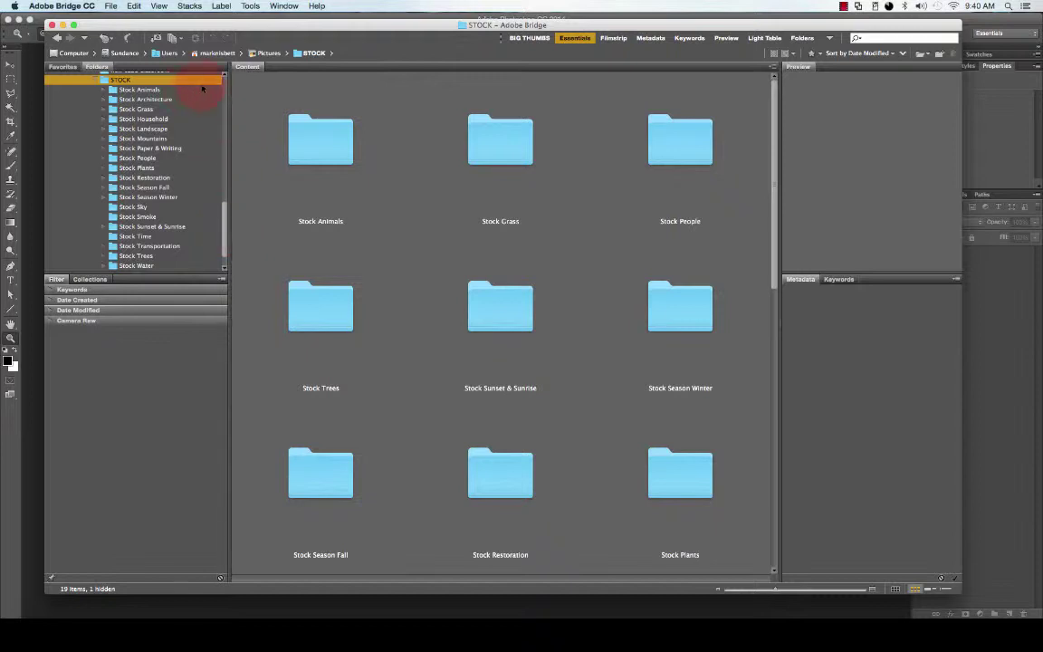
# - Open the Stock Architecture folder, expand its subfolders in the tree and select the Rusted folder among its contents
pyautogui.click(152, 99)
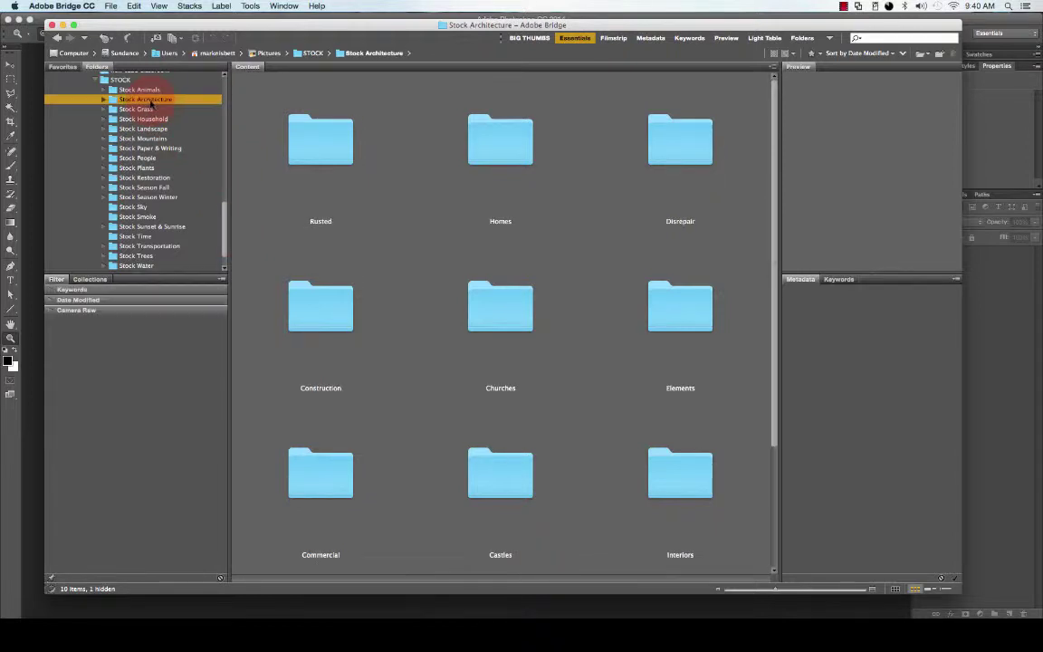
pyautogui.click(103, 100)
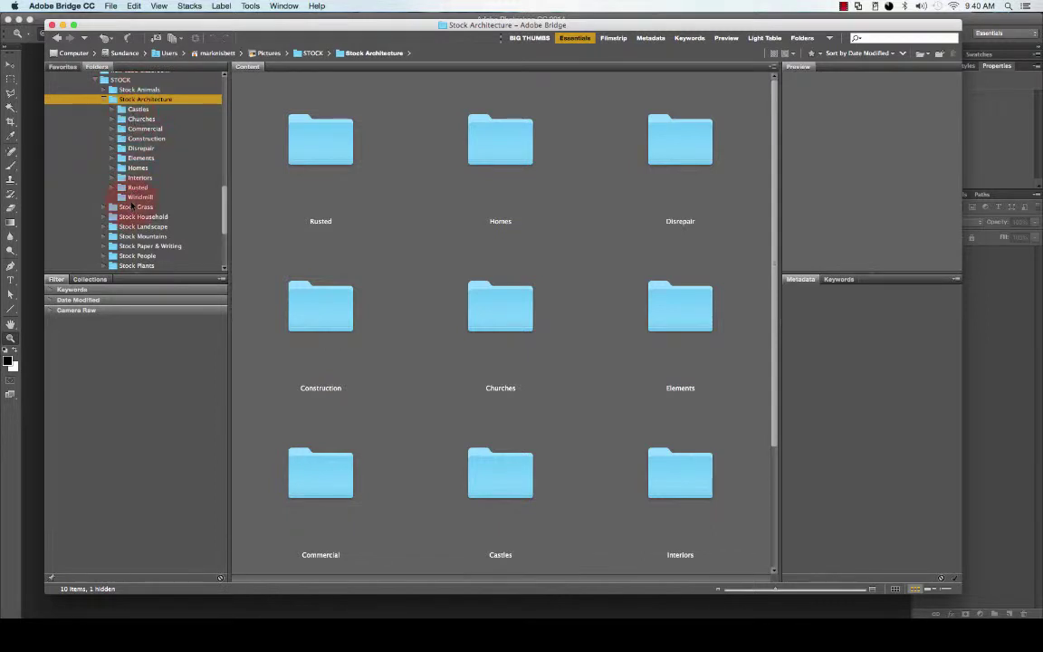
pyautogui.click(423, 174)
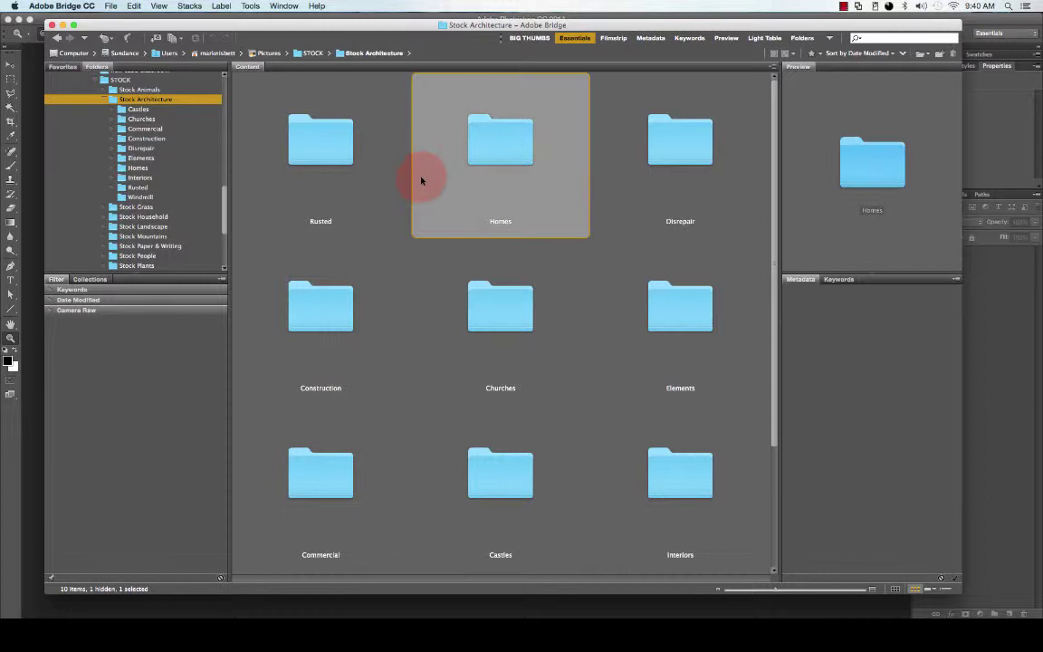
pyautogui.click(321, 159)
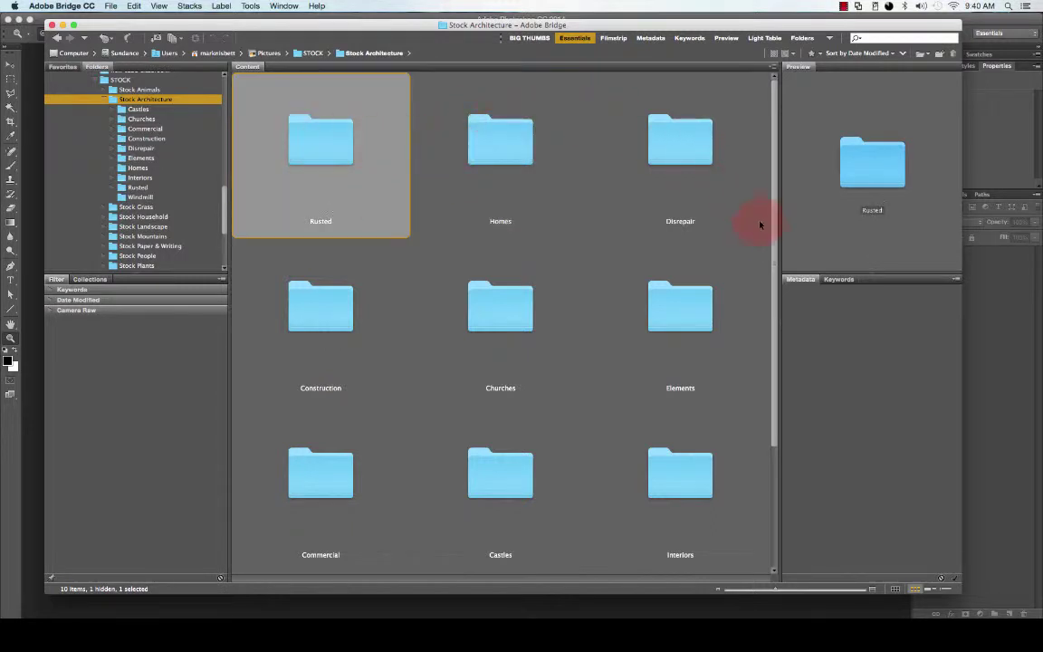
pyautogui.click(458, 263)
pyautogui.click(370, 164)
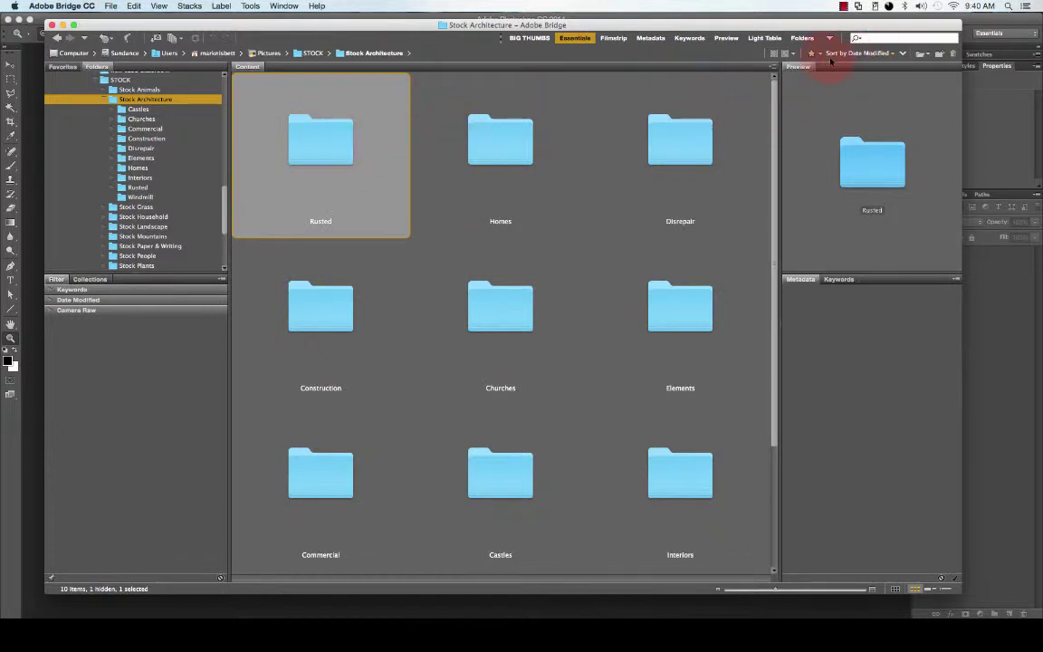
# - Sort the Stock Architecture contents by filename in ascending order
pyautogui.click(892, 54)
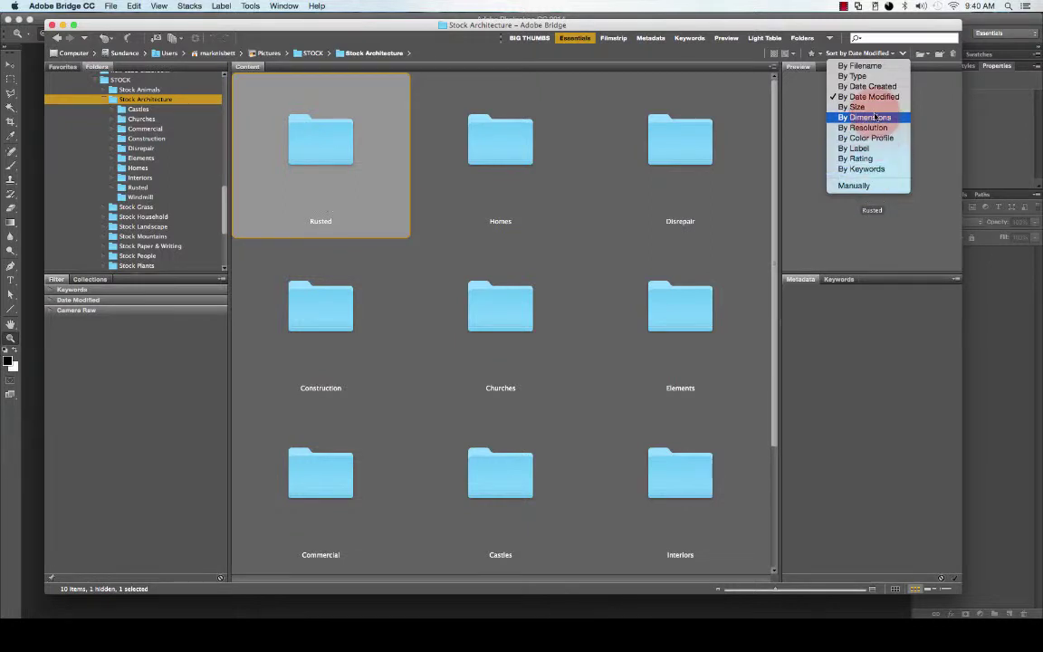
pyautogui.click(865, 68)
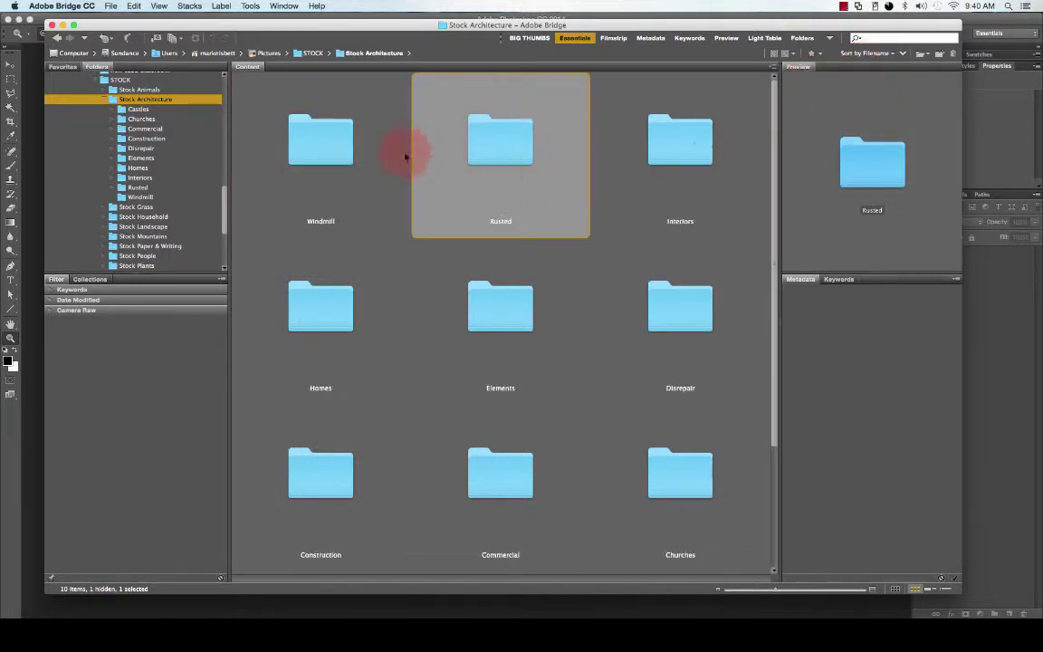
pyautogui.click(312, 146)
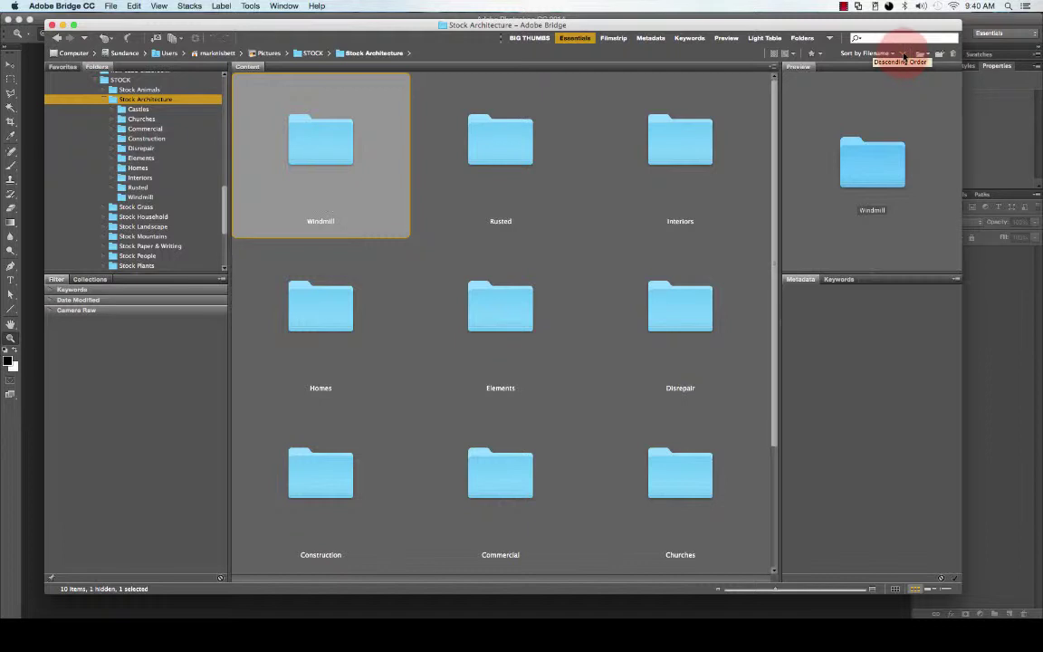
pyautogui.click(902, 56)
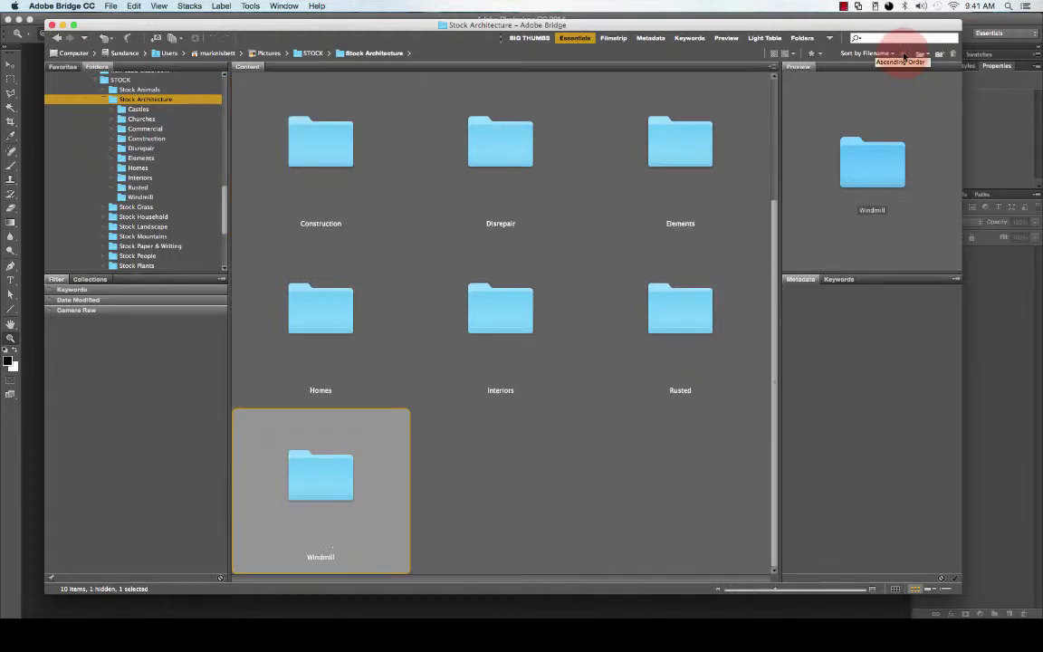
pyautogui.moveTo(774, 179); pyautogui.dragTo(775, 58)
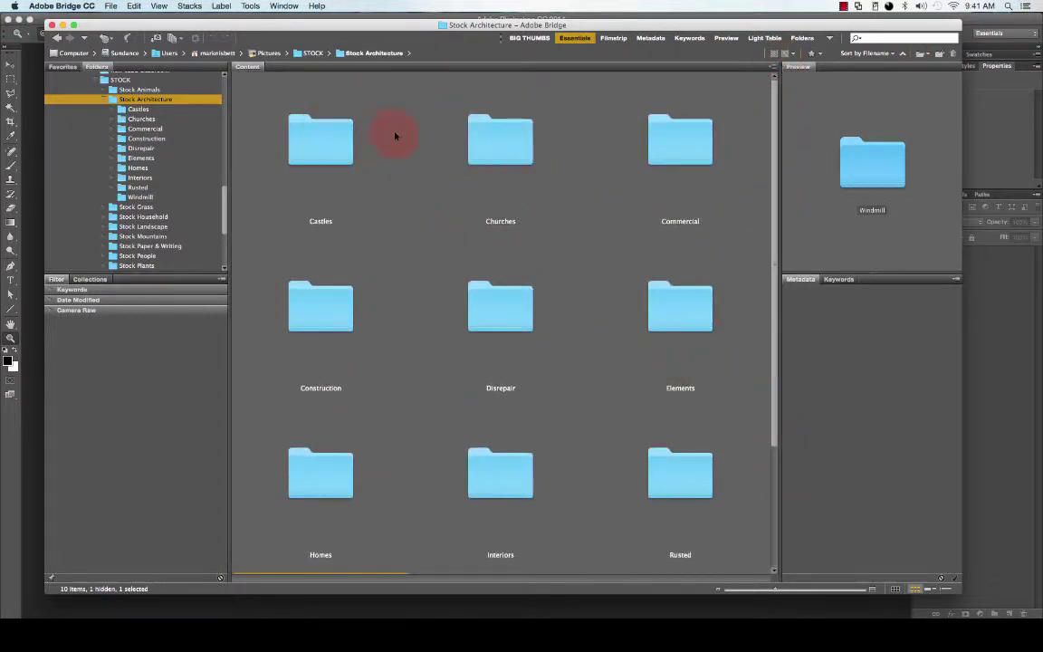
# - Open the Castles folder and shrink its image thumbnails, returning them to a large size of three per row
pyautogui.click(314, 148)
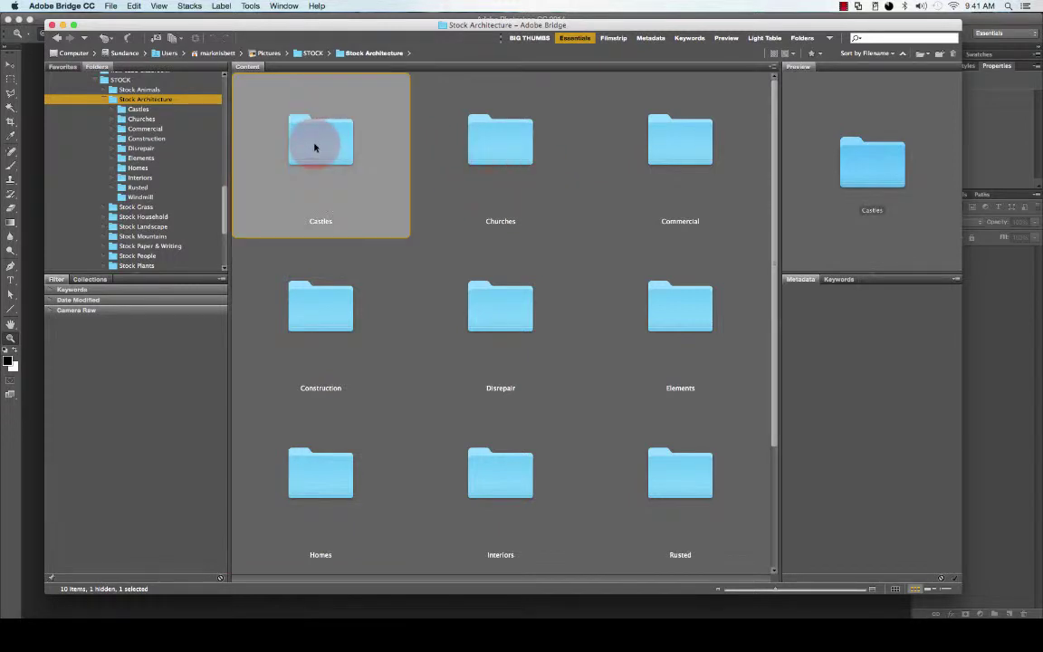
pyautogui.doubleClick(314, 147)
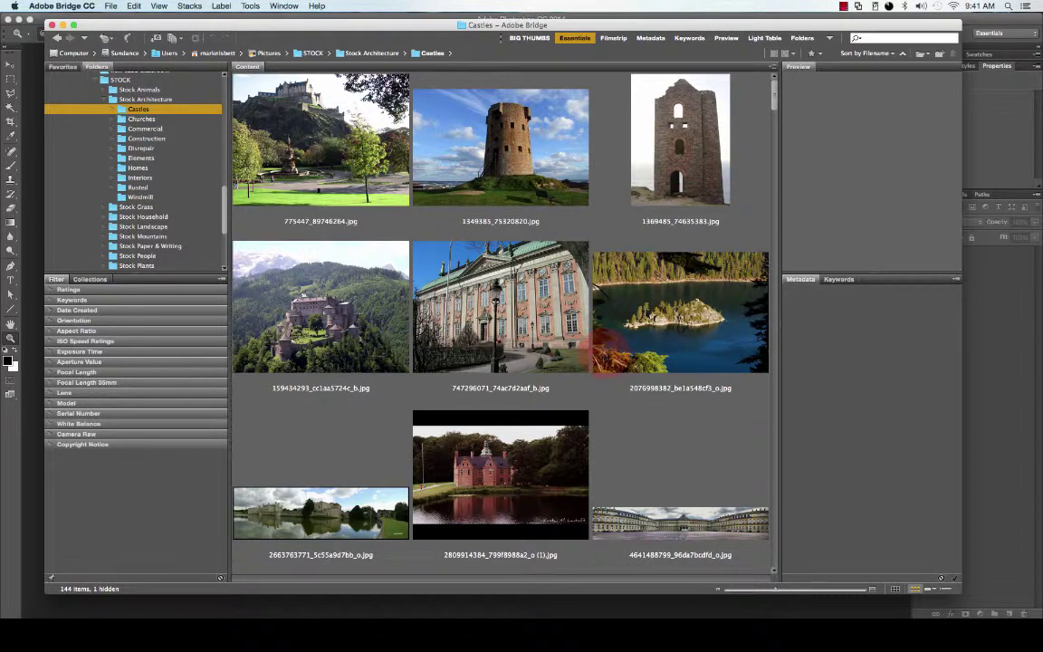
pyautogui.scroll(-3, 633, 263)
pyautogui.scroll(3, 671, 161)
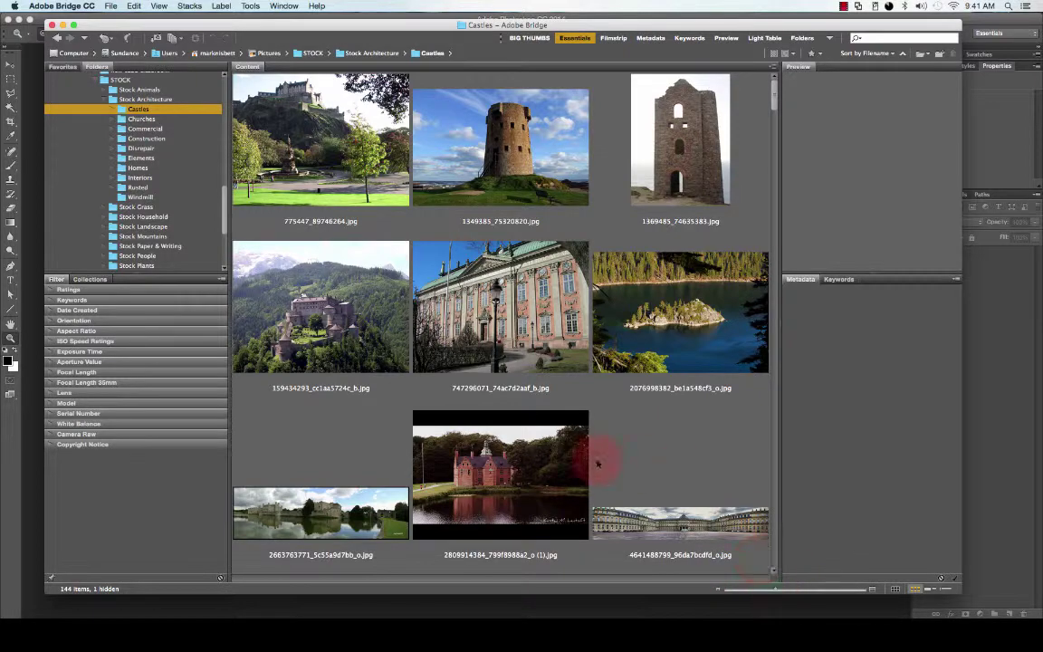
pyautogui.moveTo(775, 590); pyautogui.dragTo(735, 588)
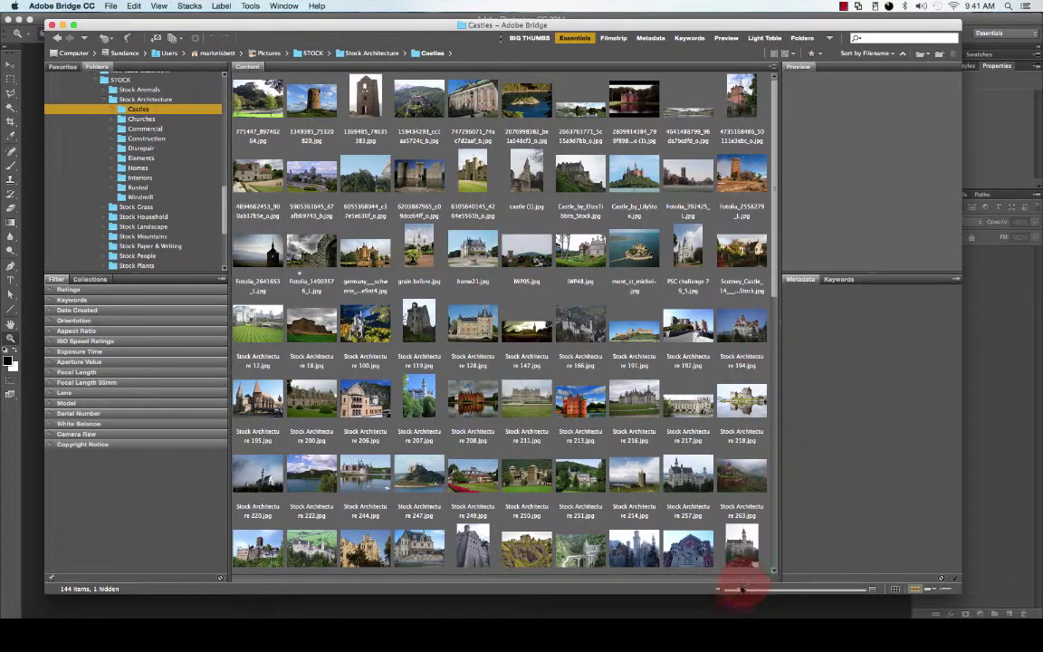
pyautogui.moveTo(738, 588); pyautogui.dragTo(779, 592)
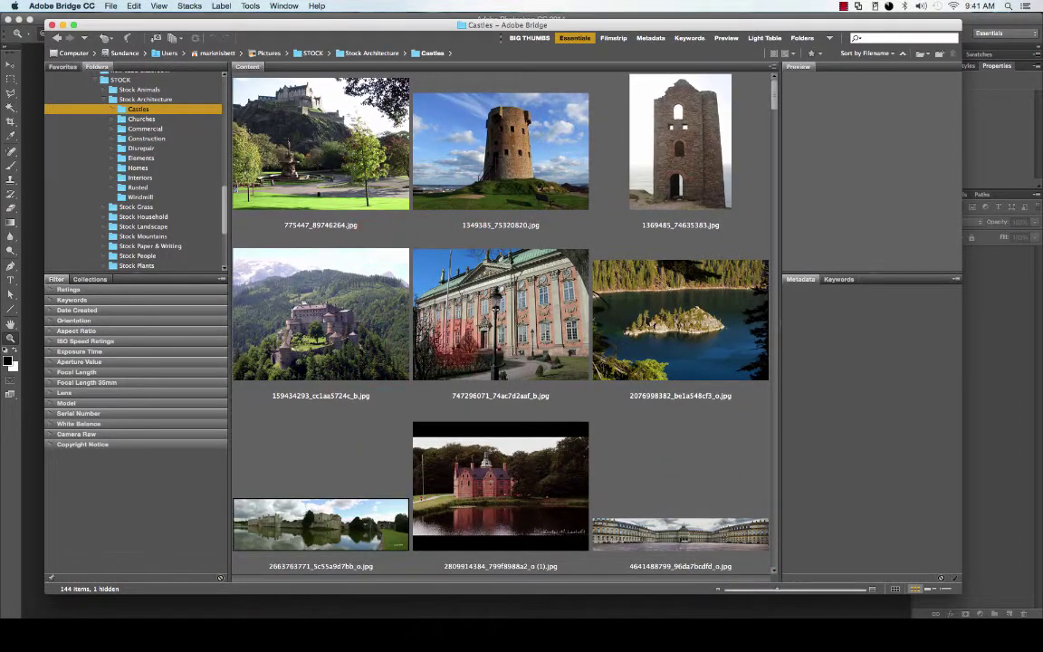
# - Review the available file commands for the castle image 775447_89746264.jpg and open the image in Photoshop
pyautogui.click(333, 131)
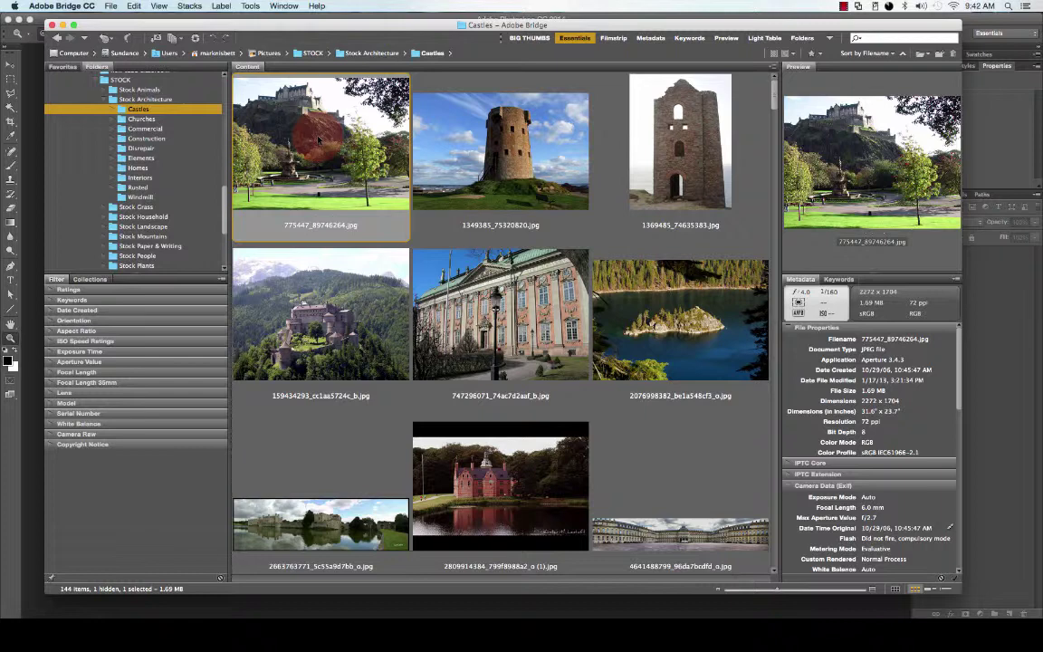
pyautogui.rightClick(323, 138)
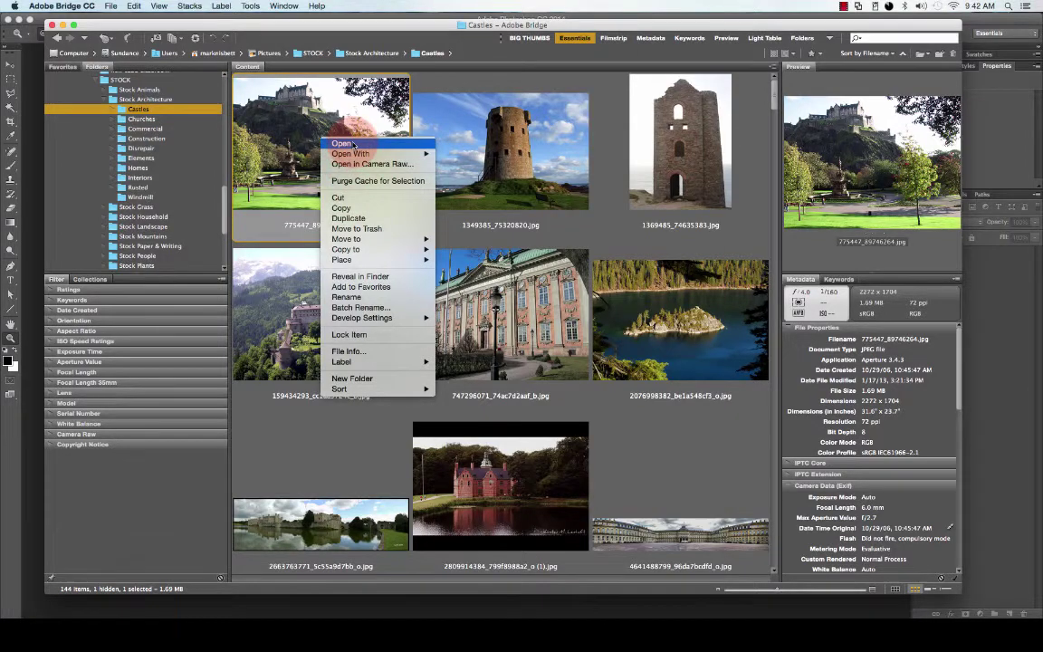
pyautogui.moveTo(375, 154)
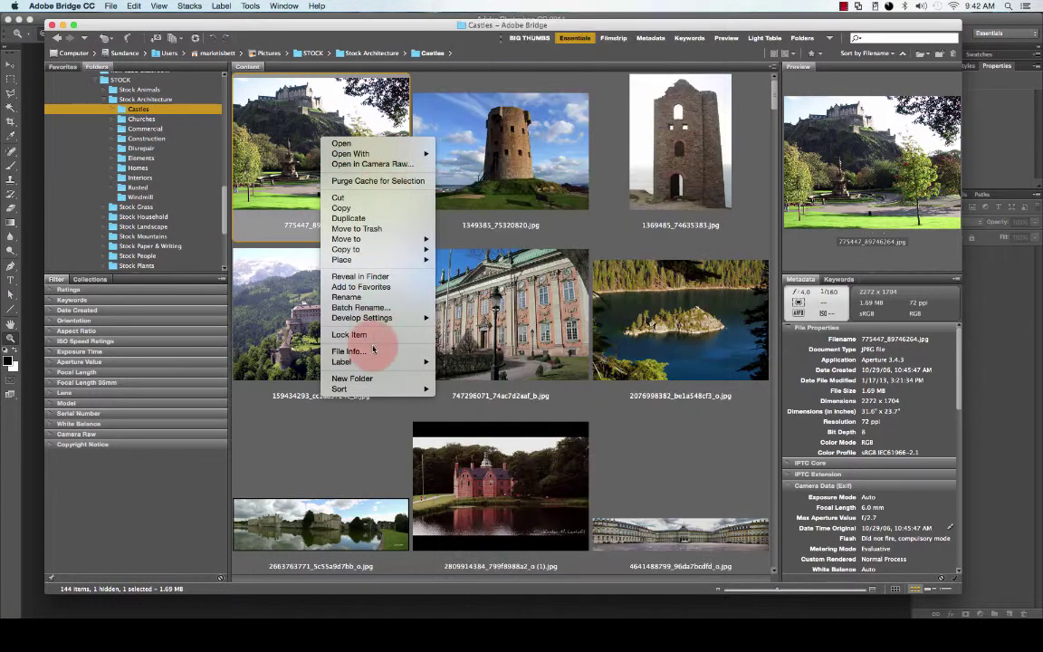
pyautogui.click(302, 131)
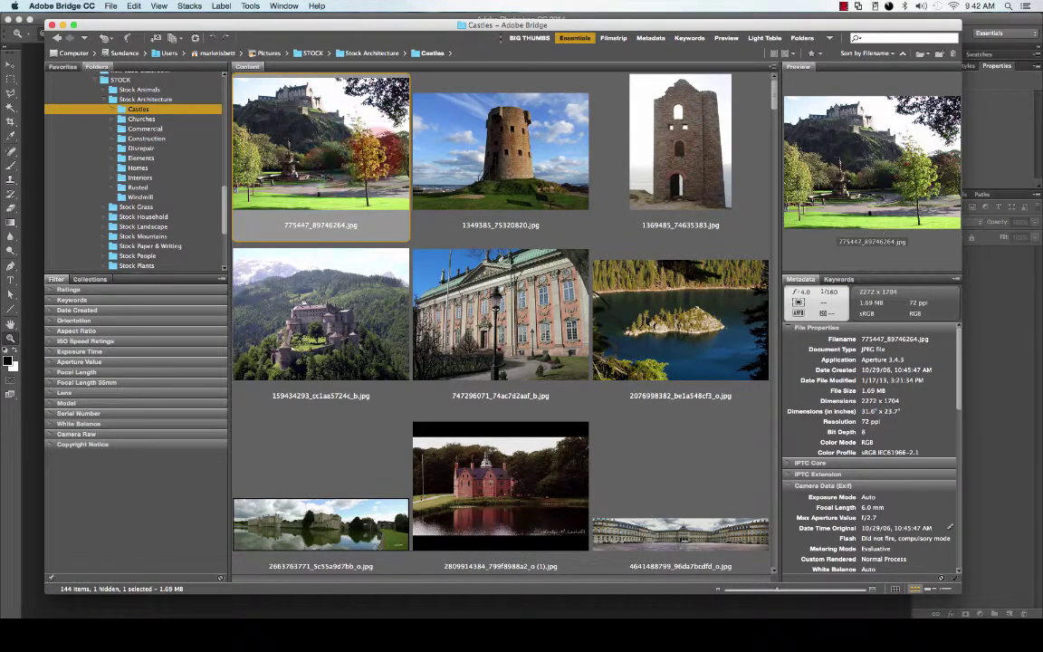
pyautogui.doubleClick(331, 111)
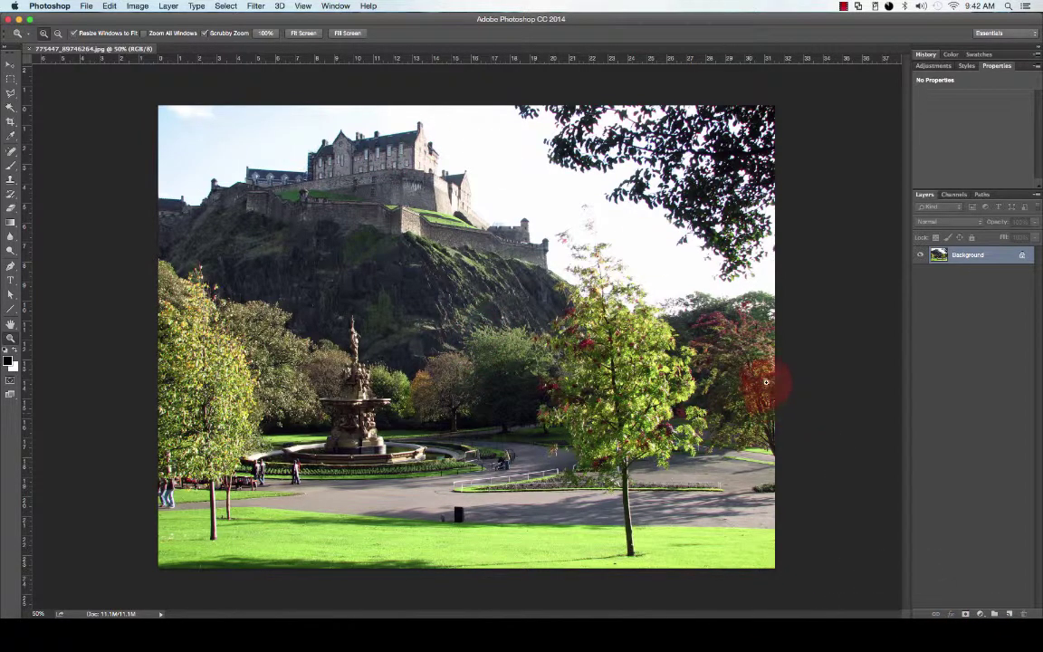
# - Return to Adobe Bridge and select the round tower image 1349385_75320820.jpg to show its preview and metadata
pyautogui.click(879, 604)
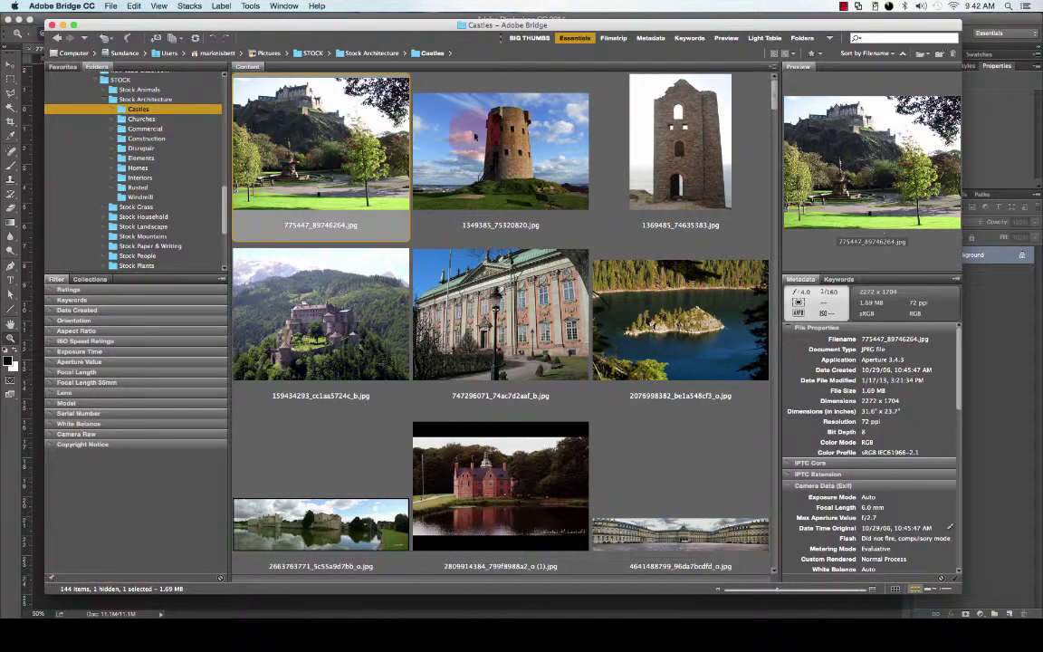
pyautogui.click(433, 122)
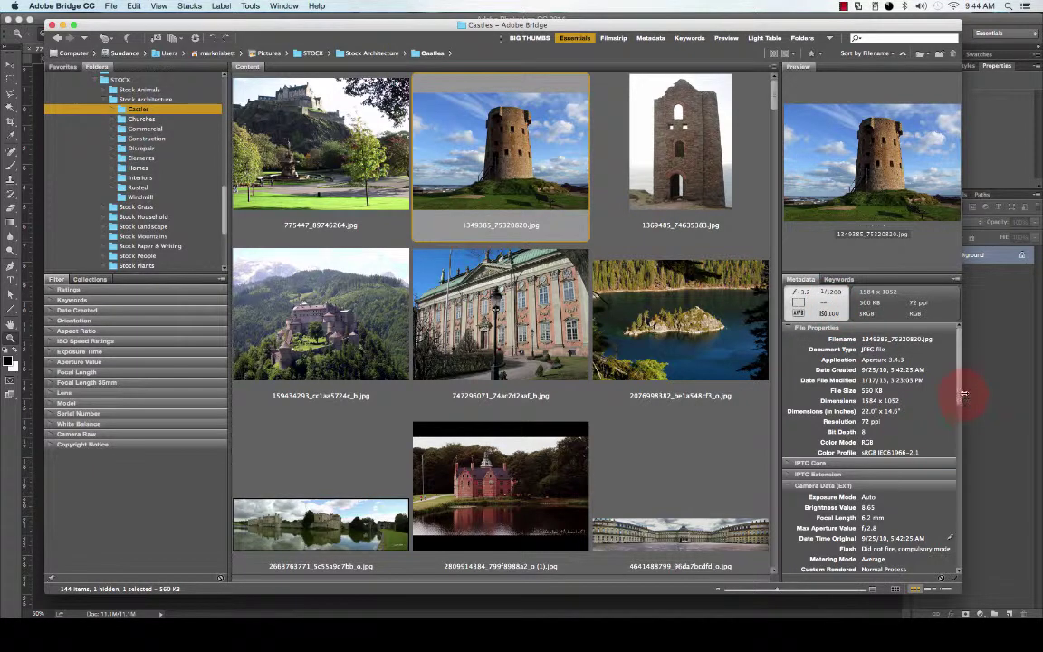
# - Examine the file properties and camera data of the round tower, ruined brick tower, pink building and lake island images
pyautogui.moveTo(958, 387); pyautogui.dragTo(947, 419)
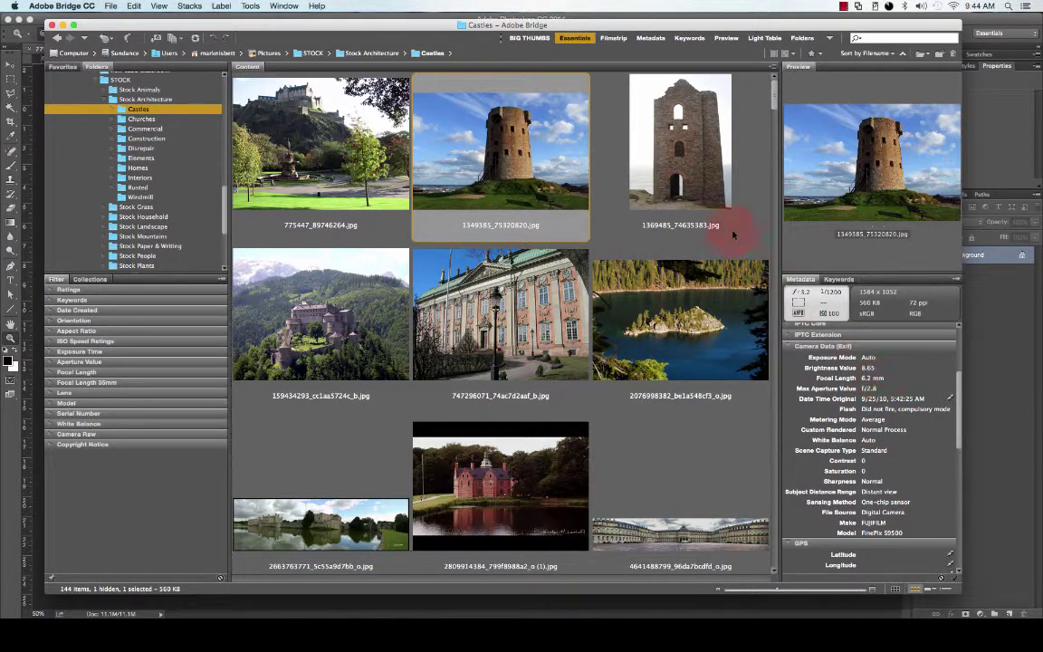
pyautogui.click(691, 161)
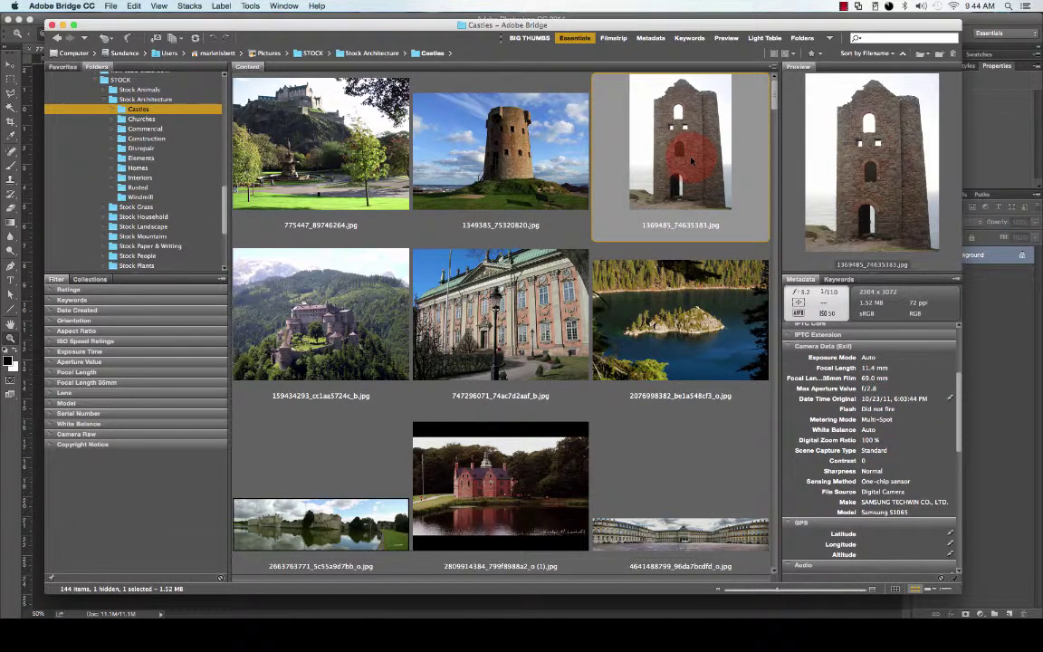
pyautogui.click(526, 300)
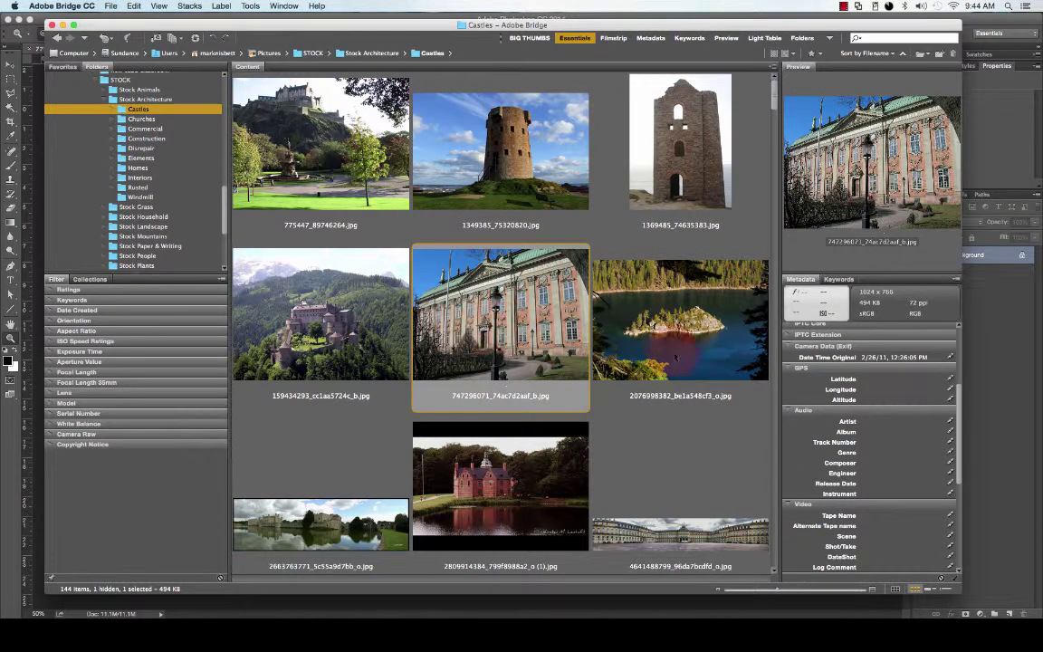
pyautogui.moveTo(957, 438); pyautogui.dragTo(953, 356)
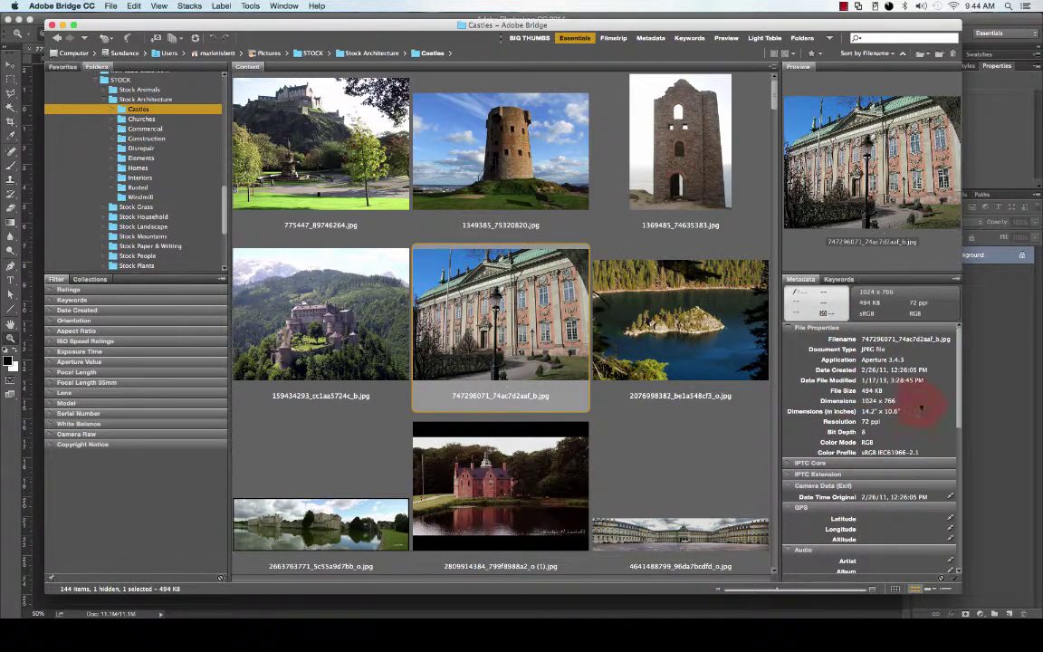
pyautogui.click(606, 300)
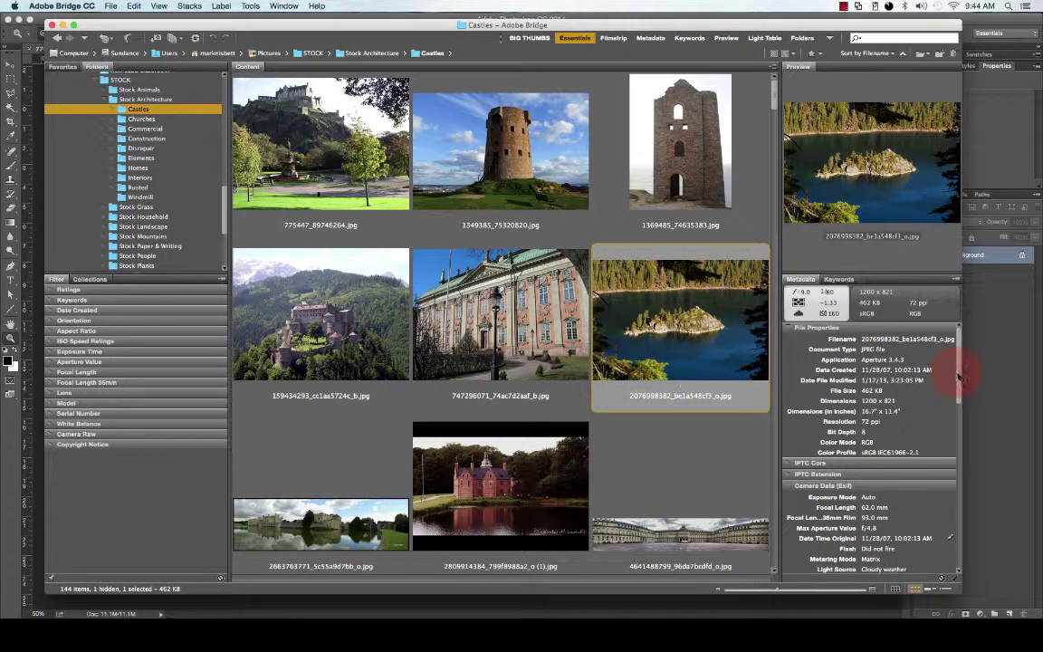
pyautogui.moveTo(958, 378)
pyautogui.mouseDown()
pyautogui.moveTo(957, 427)
pyautogui.moveTo(961, 400)
pyautogui.mouseUp()
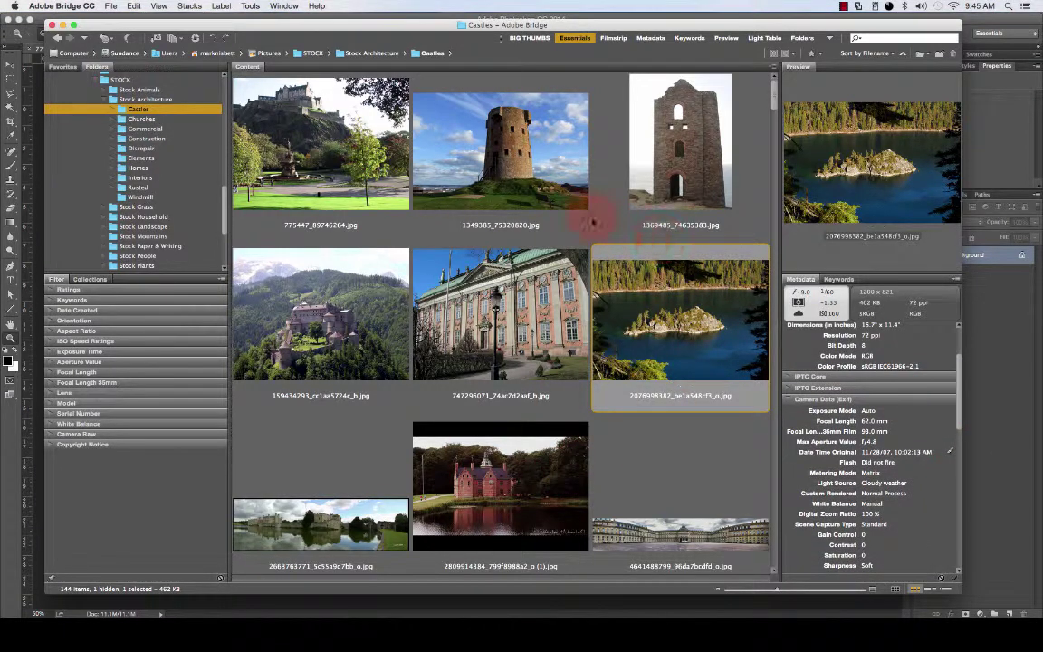
pyautogui.click(600, 221)
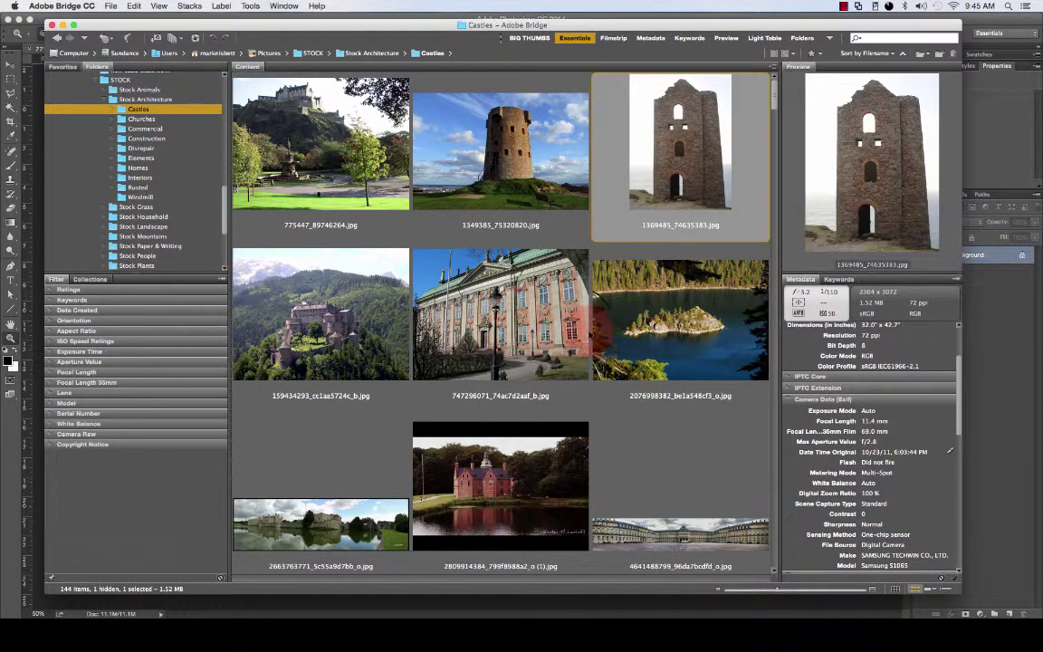
pyautogui.scroll(-2, 602, 435)
pyautogui.scroll(-2, 604, 440)
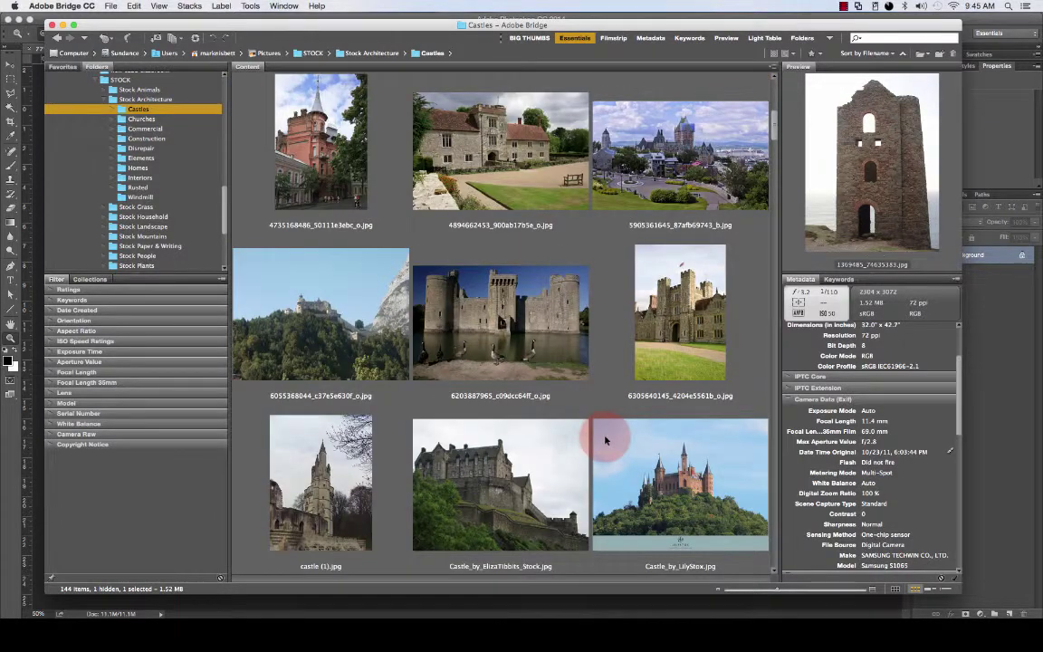
pyautogui.scroll(-2, 608, 433)
pyautogui.scroll(2, 605, 435)
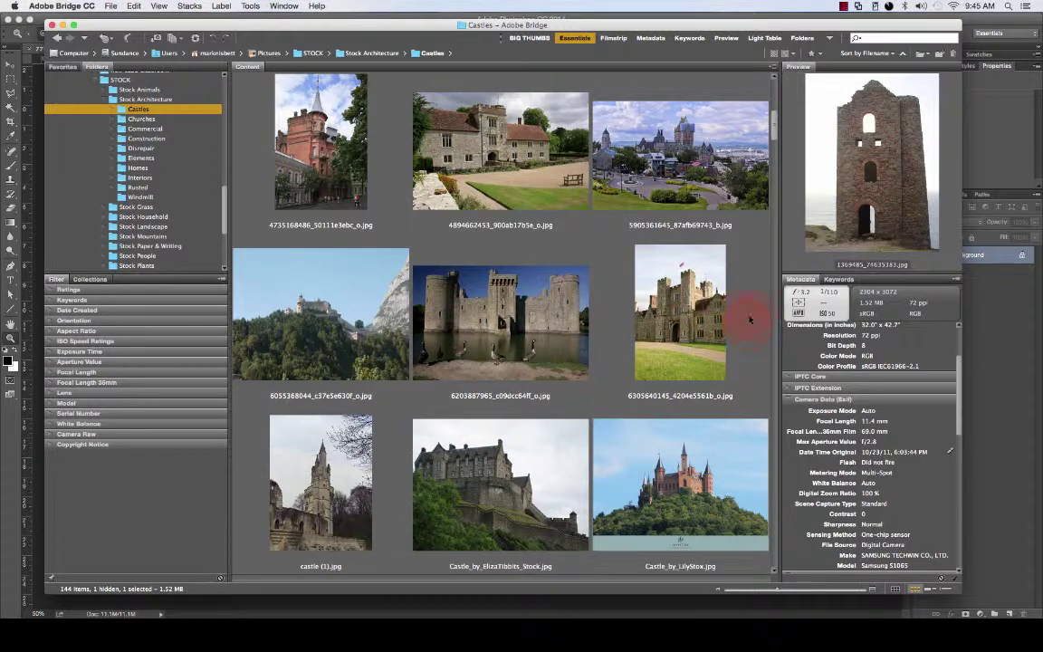
pyautogui.moveTo(750, 318); pyautogui.dragTo(344, 443)
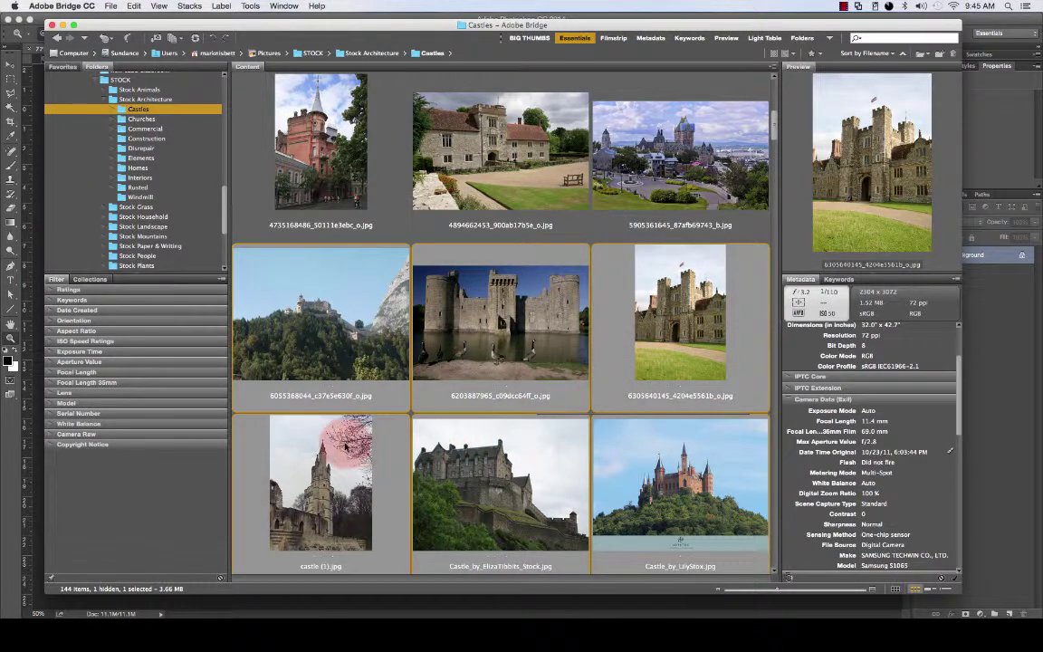
pyautogui.scroll(-2, 580, 408)
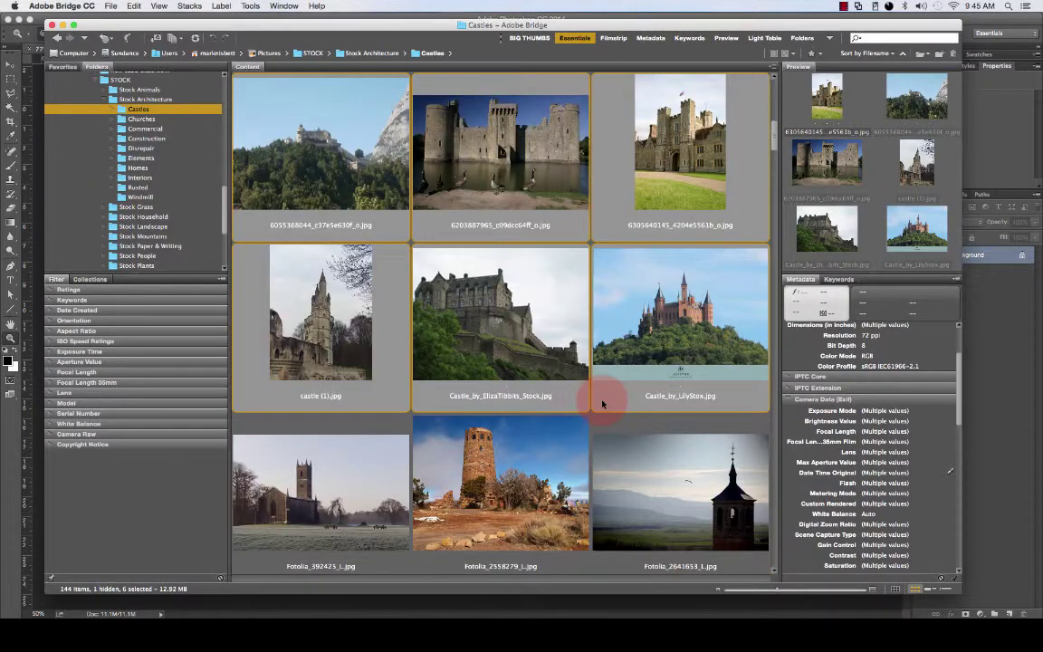
pyautogui.scroll(2, 602, 404)
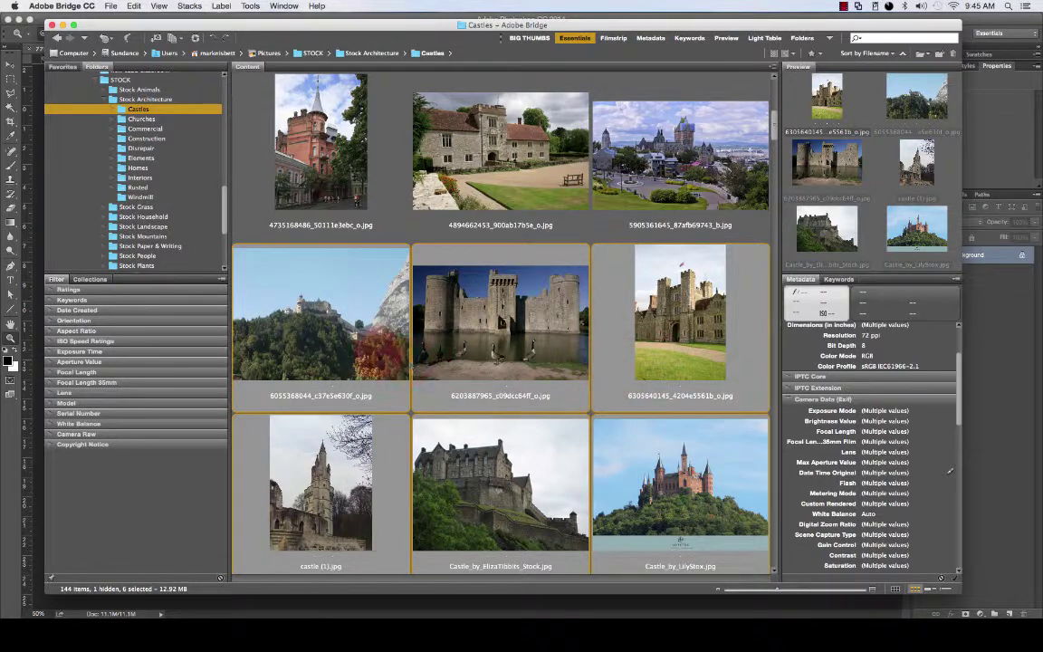
pyautogui.rightClick(354, 313)
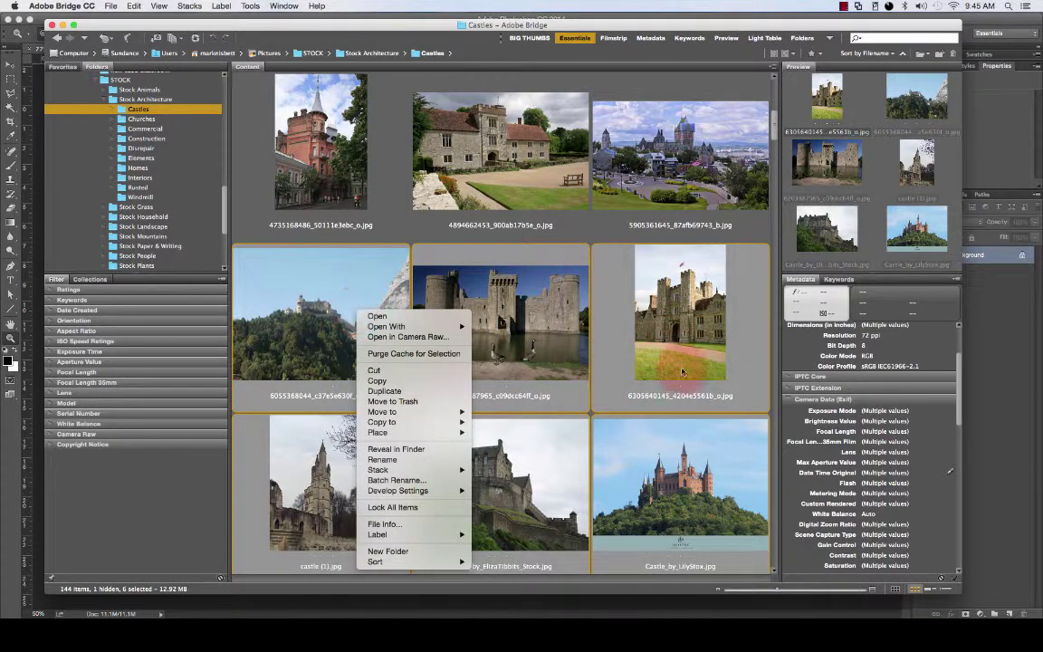
pyautogui.click(380, 316)
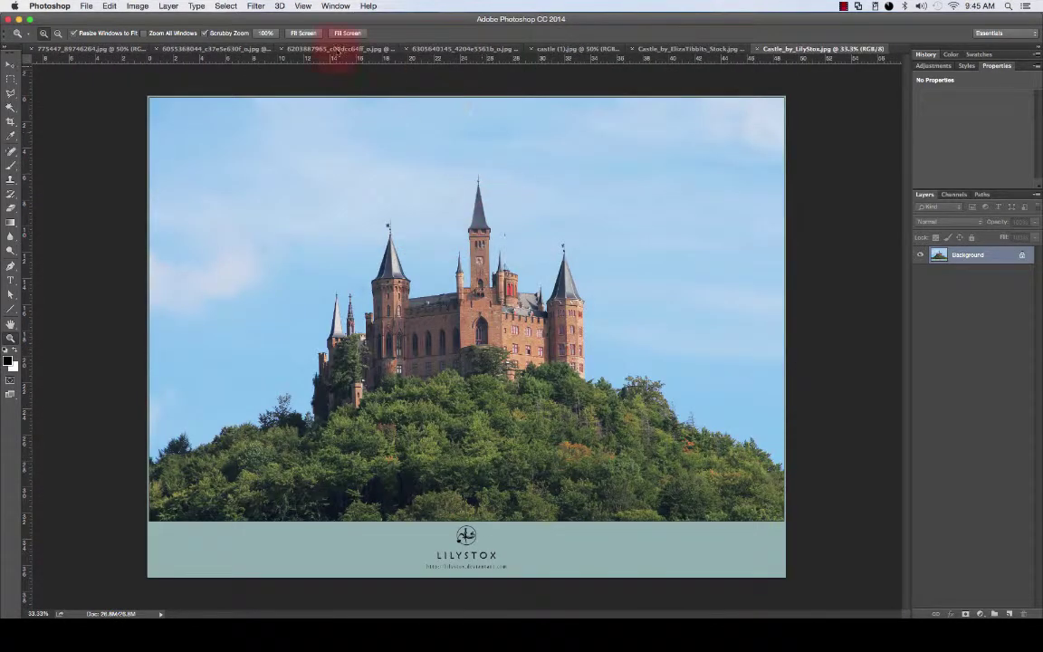
# - View each open castle document in turn, from 775447_89746264.jpg through Castle_by_LilyStox.jpg
pyautogui.click(72, 48)
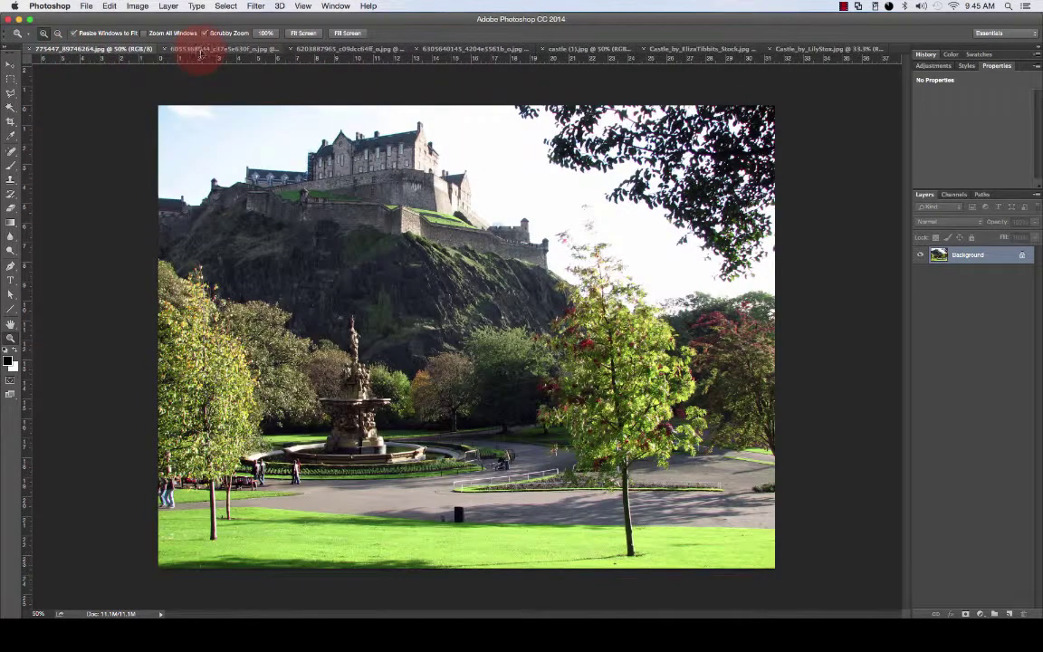
pyautogui.click(227, 48)
pyautogui.click(333, 52)
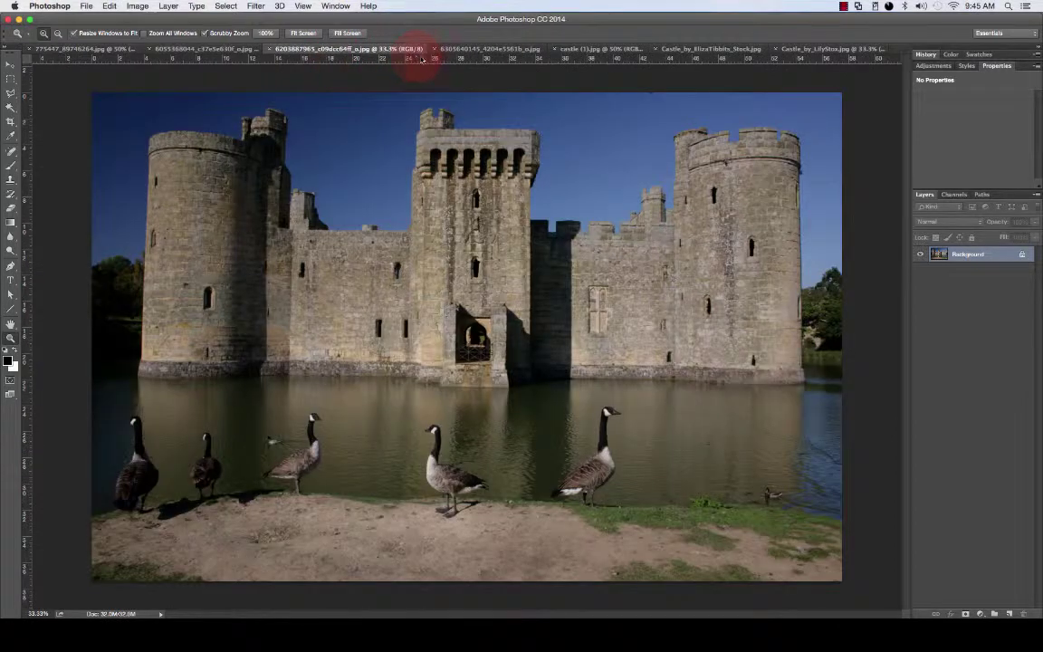
pyautogui.click(477, 52)
pyautogui.click(600, 51)
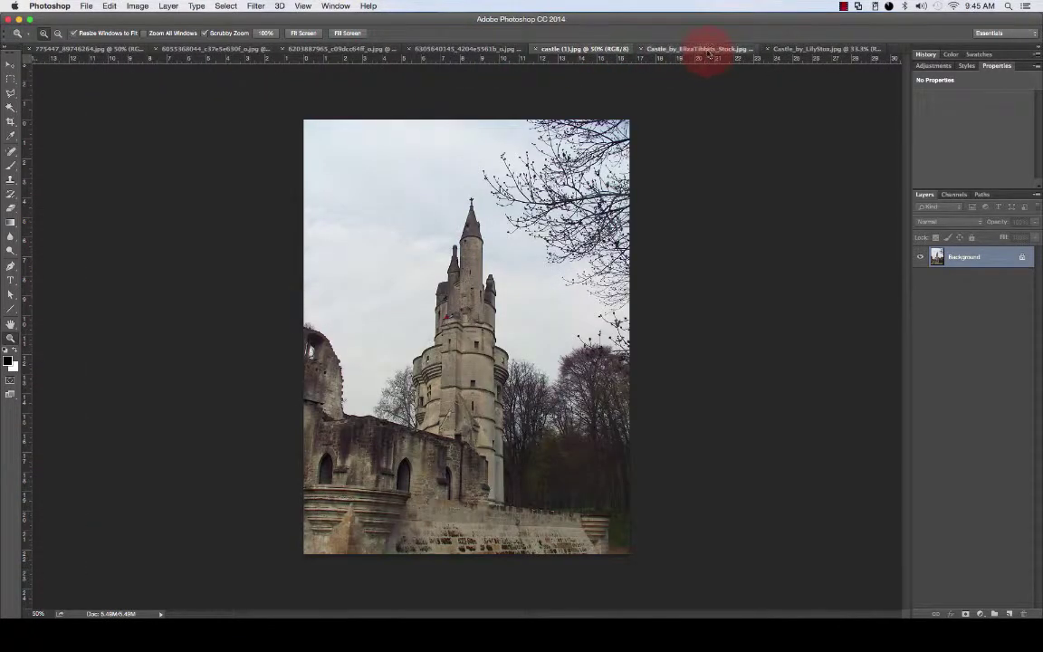
pyautogui.click(705, 50)
pyautogui.click(802, 49)
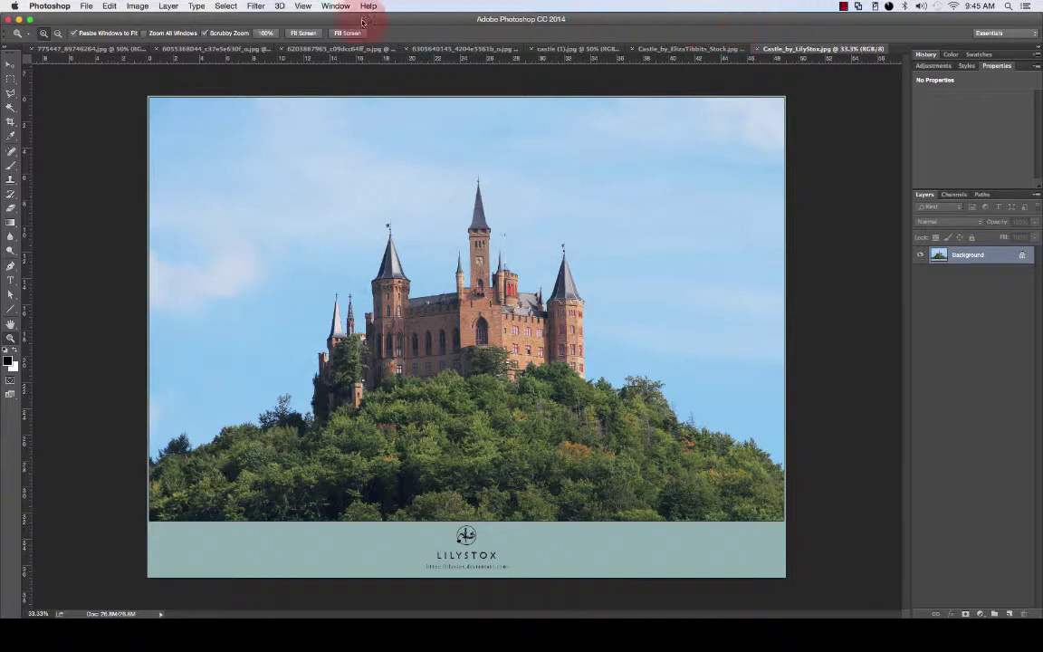
# - Close all open castle documents and switch back to Adobe Bridge
pyautogui.click(87, 6)
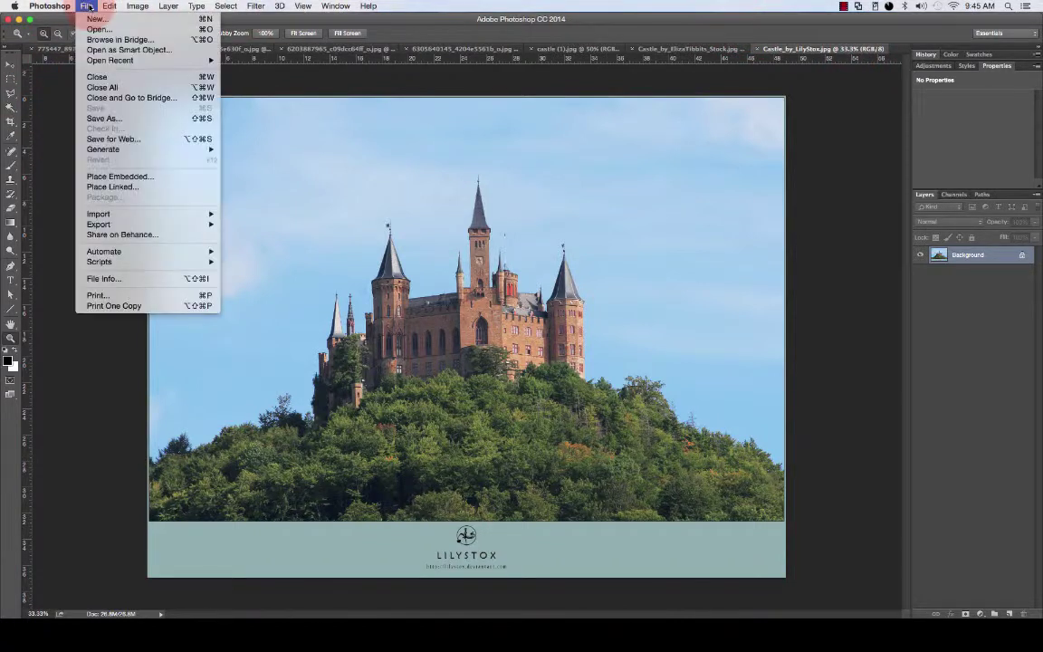
pyautogui.click(117, 89)
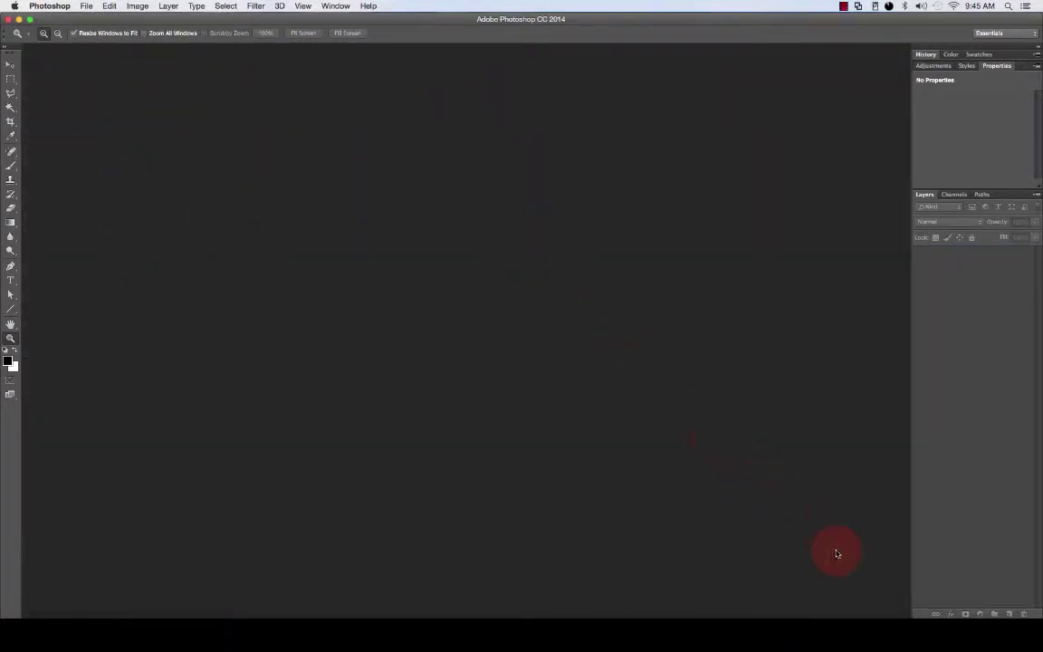
pyautogui.click(927, 612)
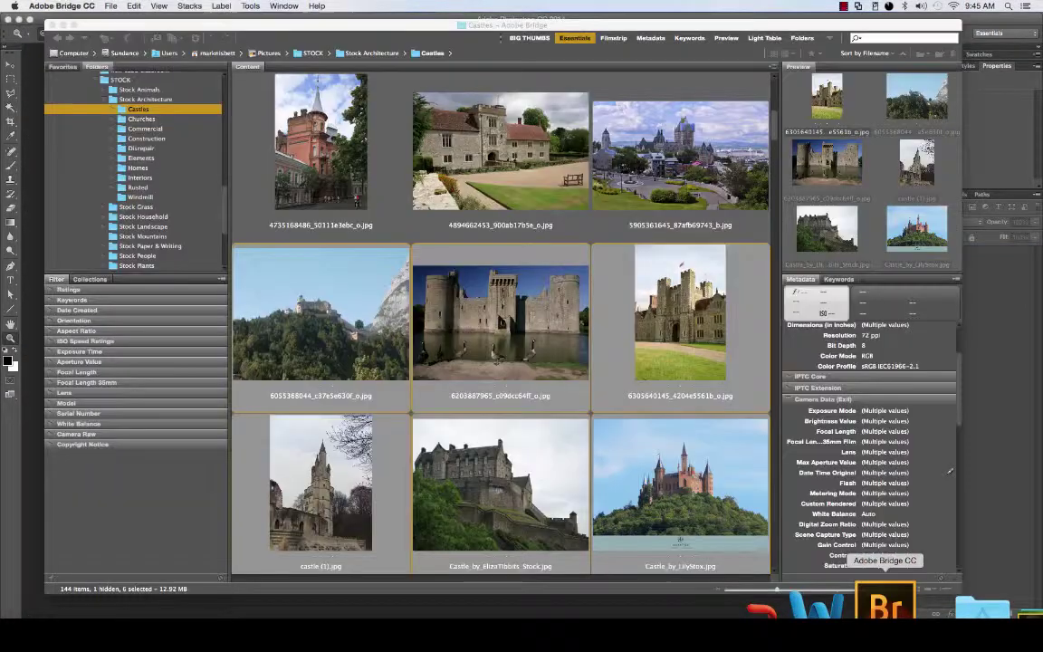
pyautogui.click(569, 240)
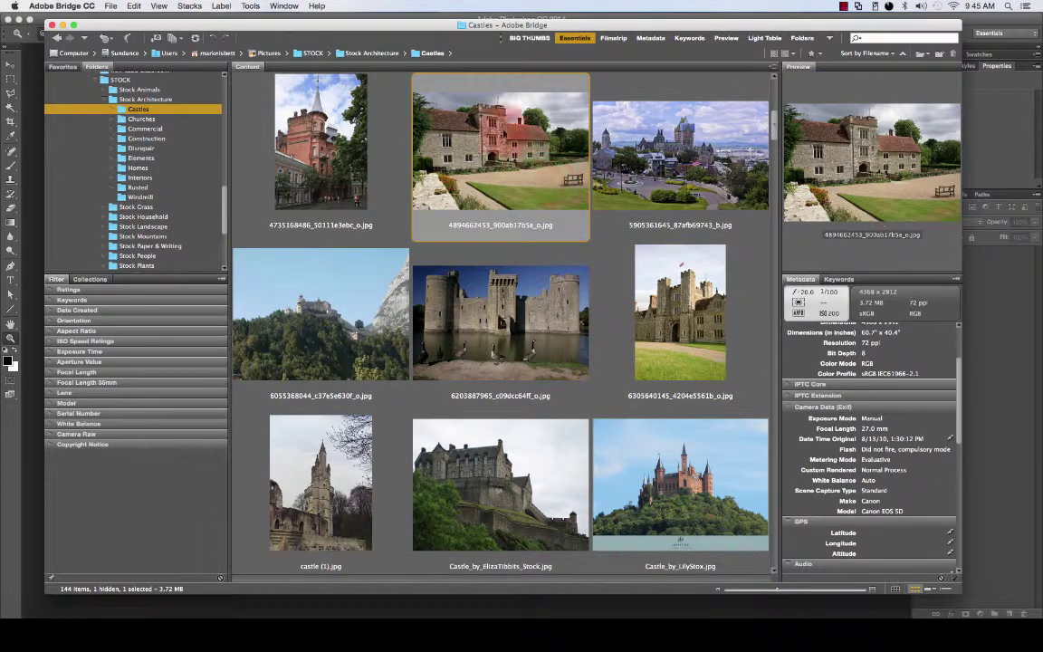
pyautogui.moveTo(773, 127); pyautogui.dragTo(773, 145)
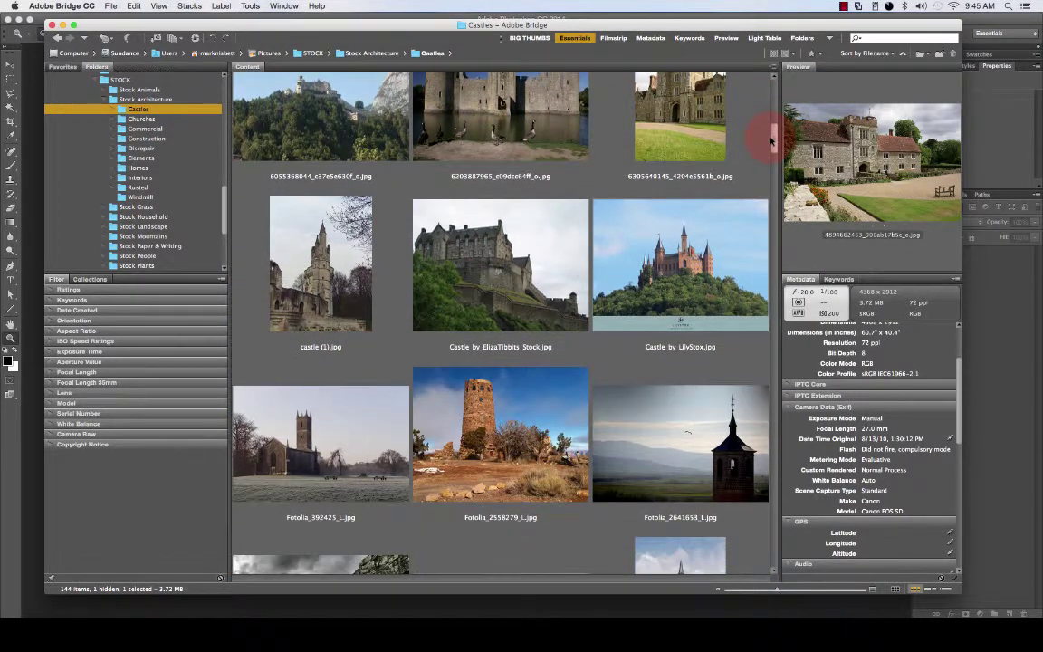
pyautogui.keyDown('super'); pyautogui.click(319, 243); pyautogui.keyUp('super')
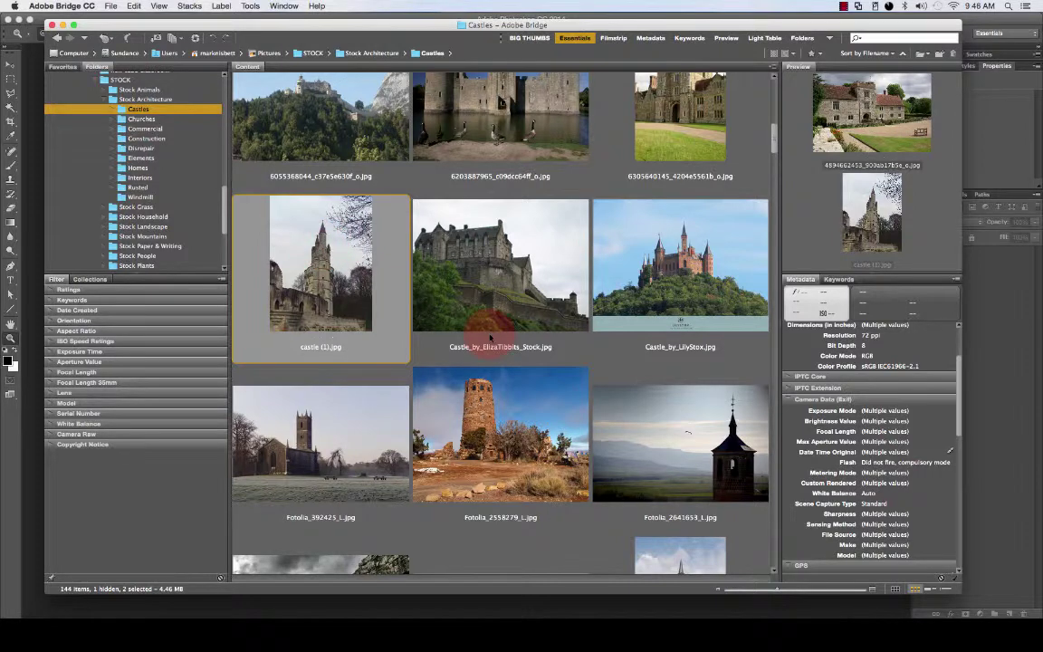
pyautogui.keyDown('super'); pyautogui.click(485, 380); pyautogui.keyUp('super')
pyautogui.keyDown('super'); pyautogui.click(342, 461); pyautogui.keyUp('super')
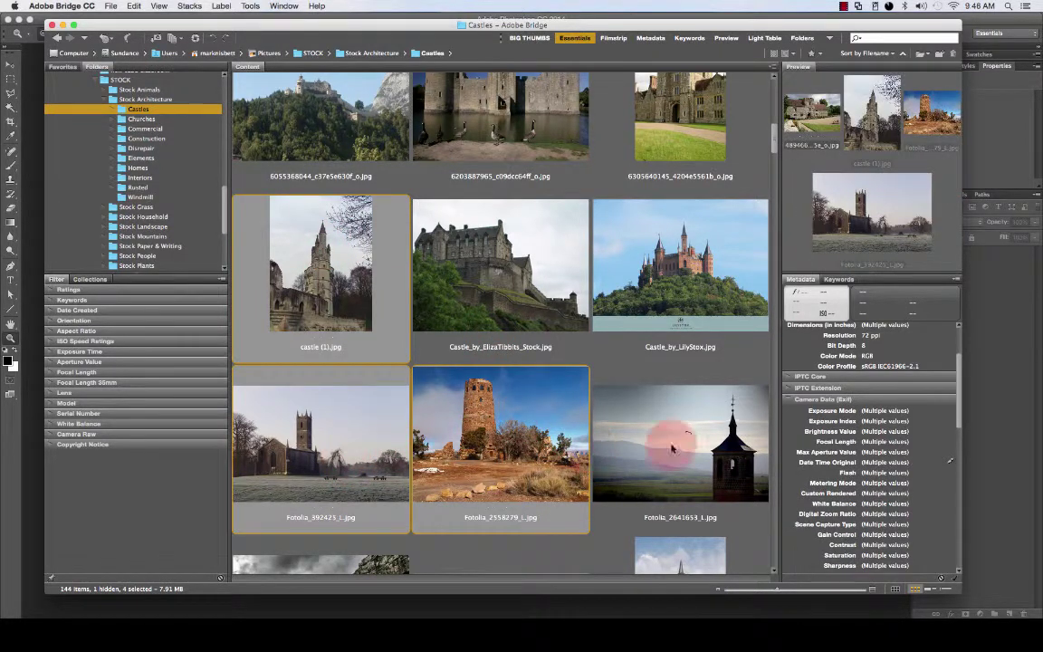
# - Add the Schwerin castle image, IWP48.jpg and home21.jpg to the selection and open all selected images in Photoshop
pyautogui.moveTo(773, 135); pyautogui.dragTo(775, 147)
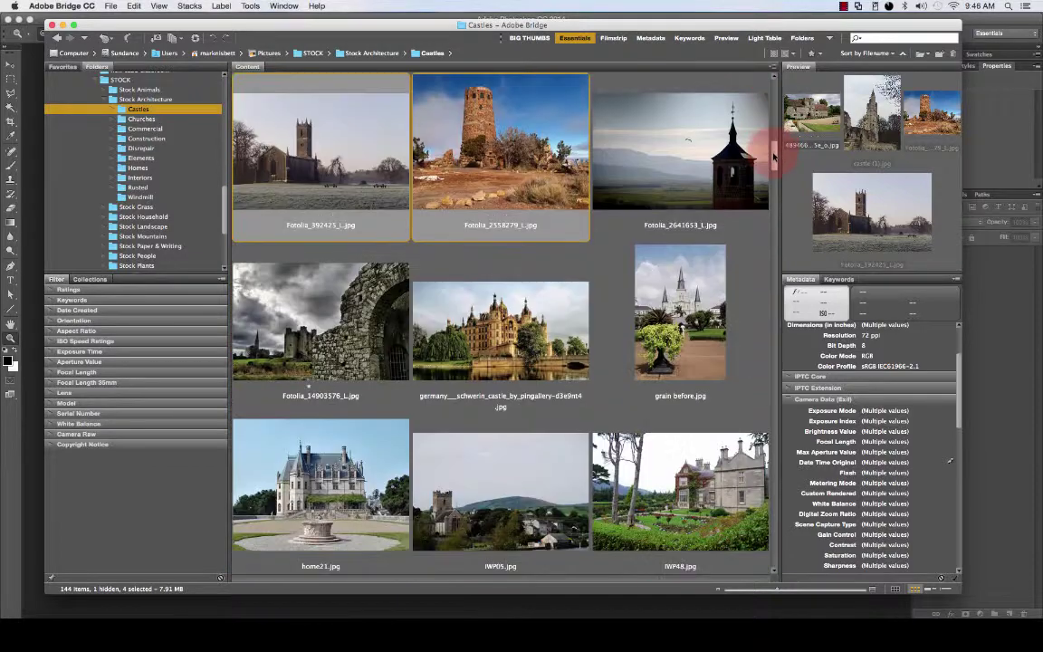
pyautogui.keyDown('super'); pyautogui.click(502, 340); pyautogui.keyUp('super')
pyautogui.keyDown('super'); pyautogui.click(644, 470); pyautogui.keyUp('super')
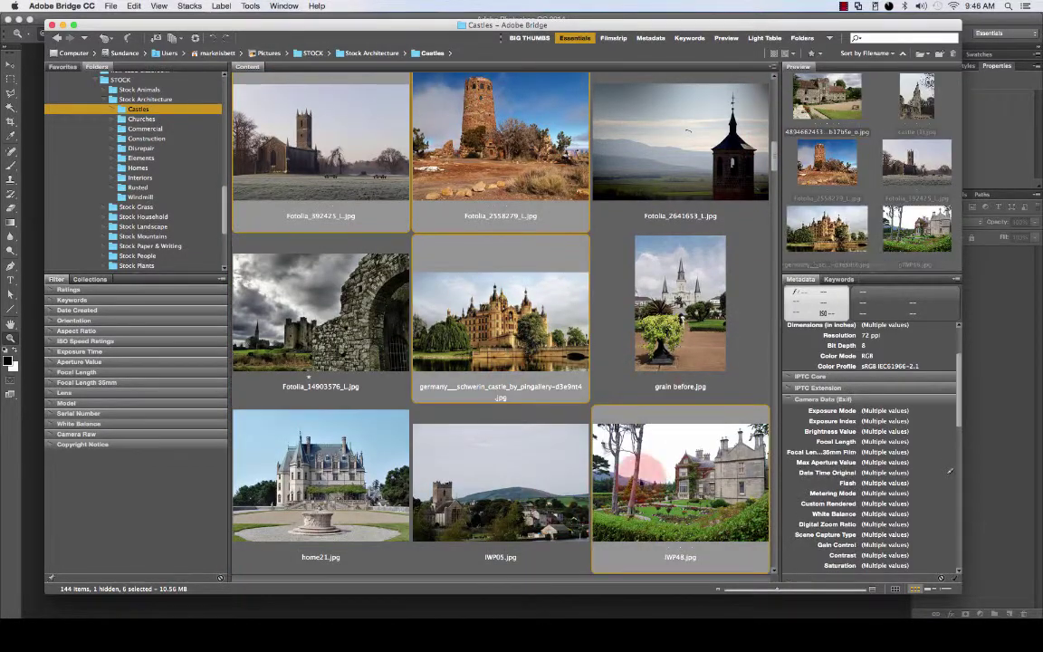
pyautogui.keyDown('super'); pyautogui.click(358, 480); pyautogui.keyUp('super')
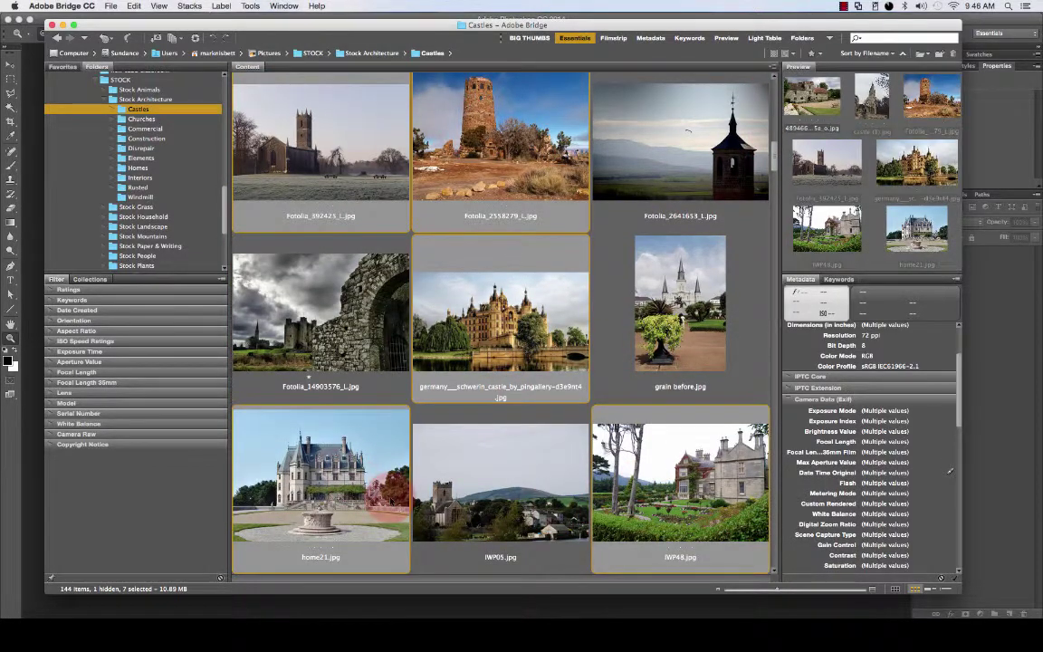
pyautogui.rightClick(510, 301)
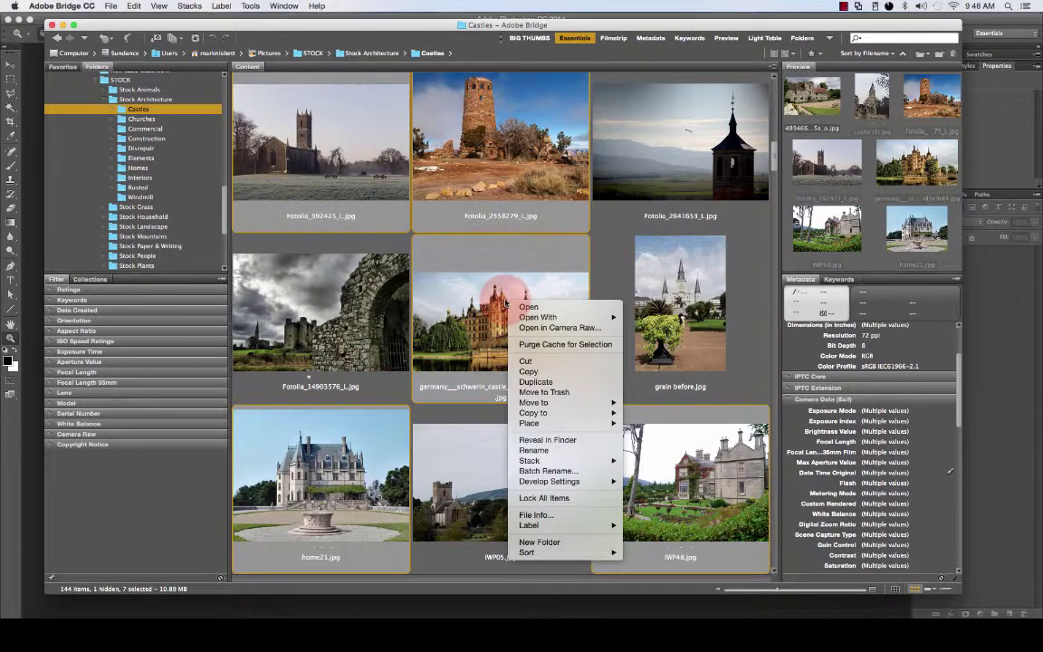
pyautogui.click(532, 308)
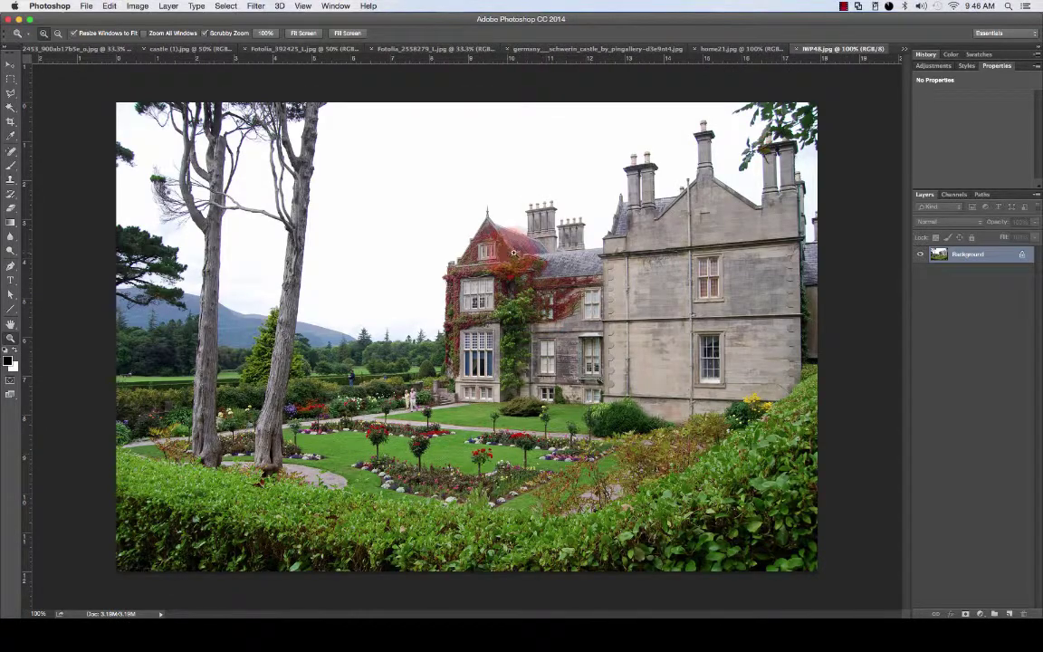
# - Close every open image in Photoshop and return to the Castles folder in Adobe Bridge
pyautogui.click(86, 6)
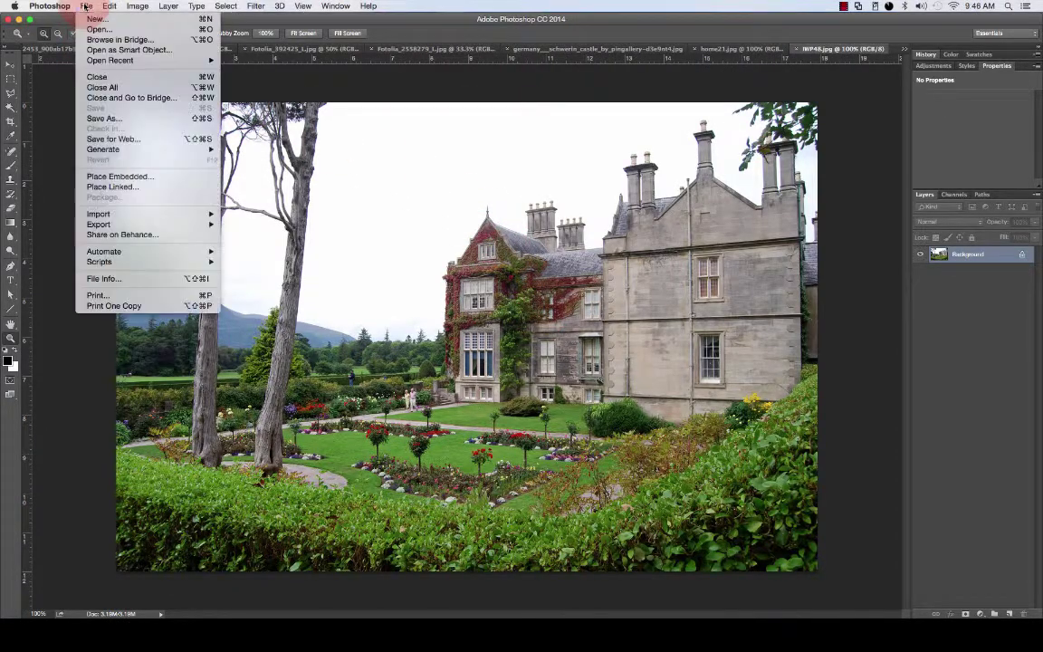
pyautogui.click(132, 87)
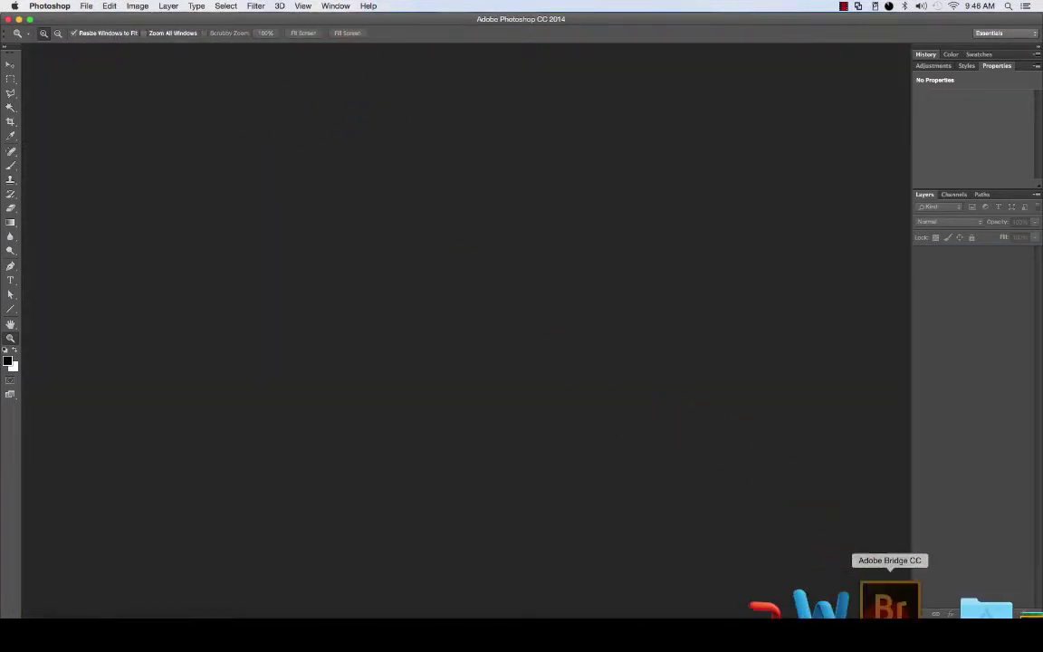
pyautogui.click(884, 610)
# - Preview grain before.jpg, and select the stone tower image Fotolia_2558279_L.jpg and open it in Photoshop
pyautogui.click(626, 304)
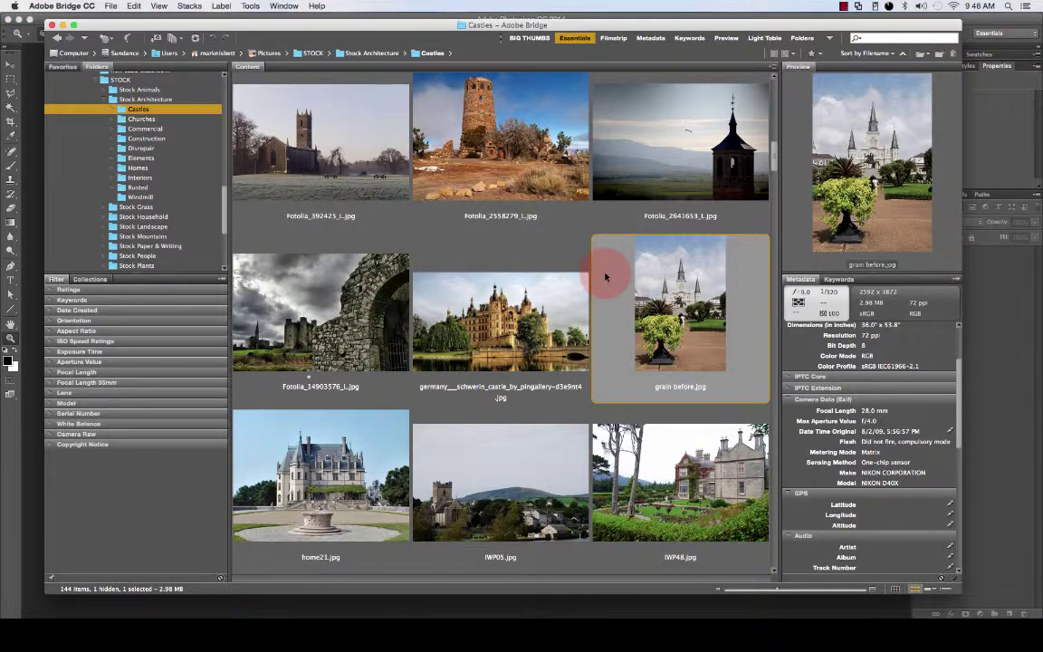
pyautogui.click(460, 104)
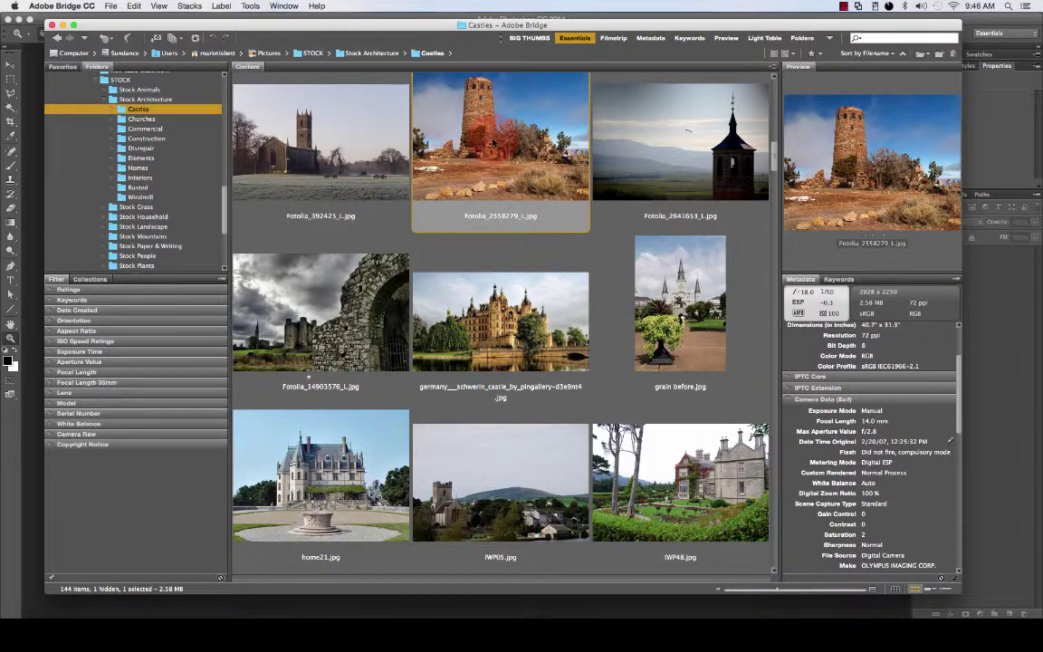
pyautogui.doubleClick(493, 141)
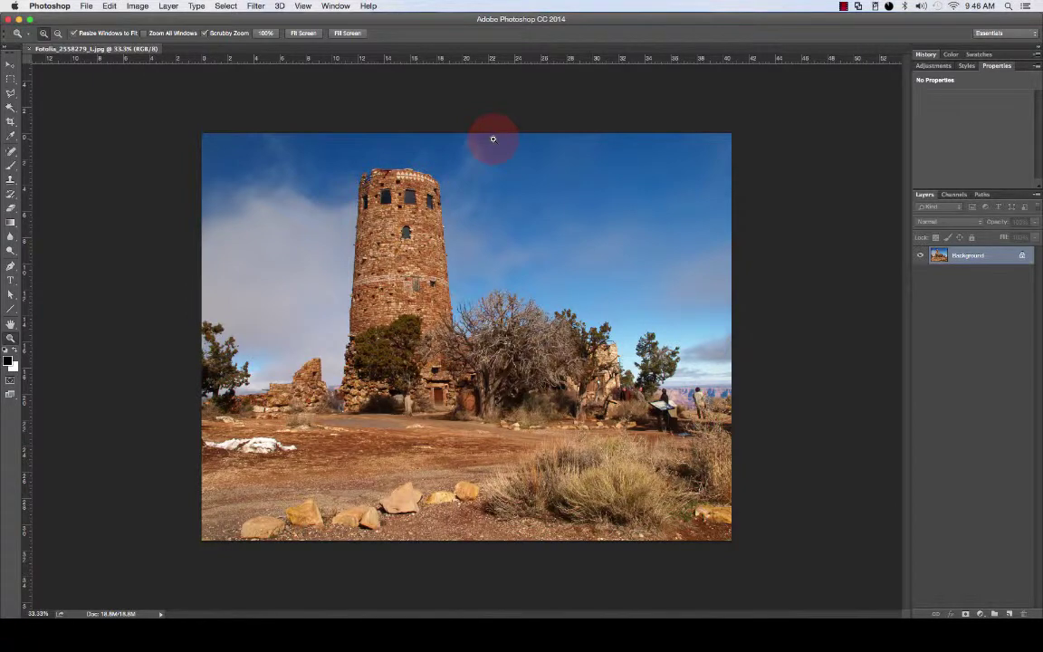
# - Return to Adobe Bridge and preview the Schwerin castle image and grain before.jpg in the Castles folder
pyautogui.click(884, 604)
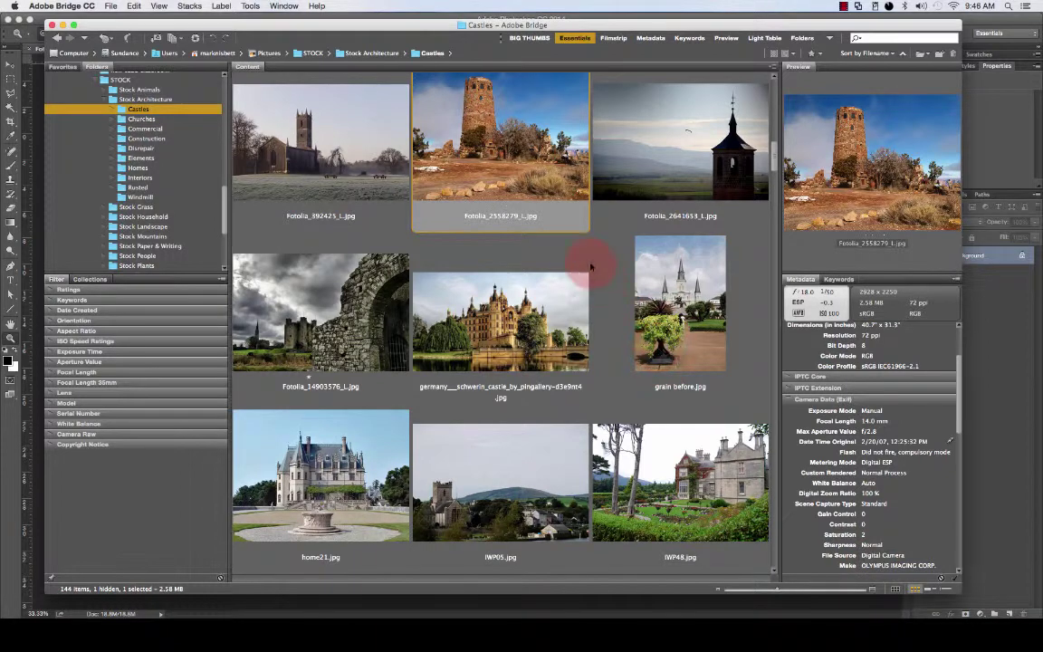
pyautogui.click(614, 251)
pyautogui.click(513, 248)
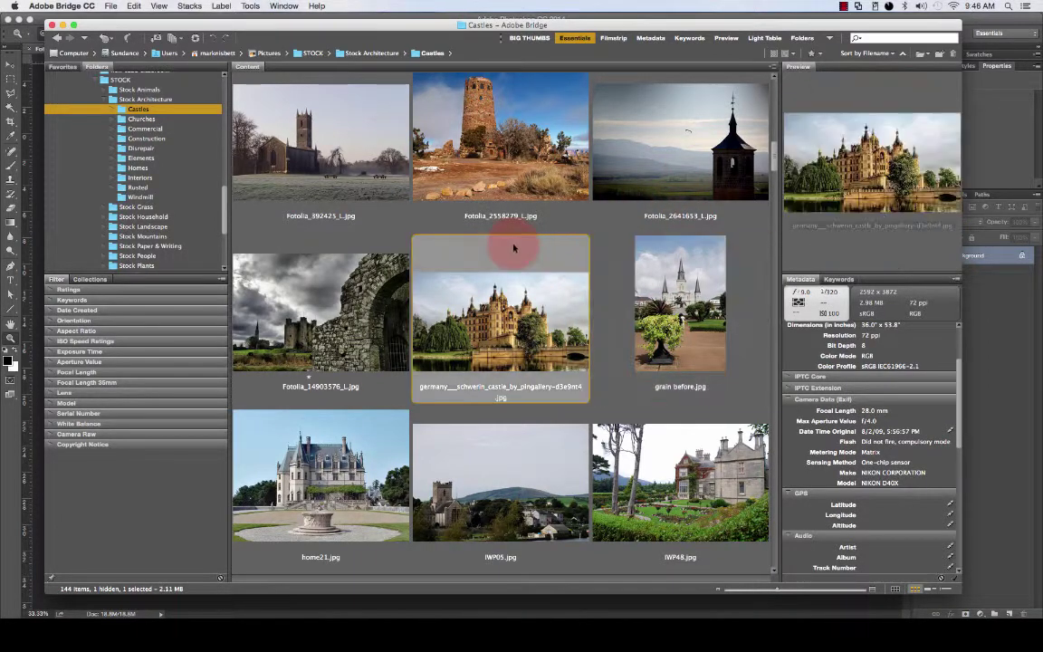
pyautogui.click(749, 386)
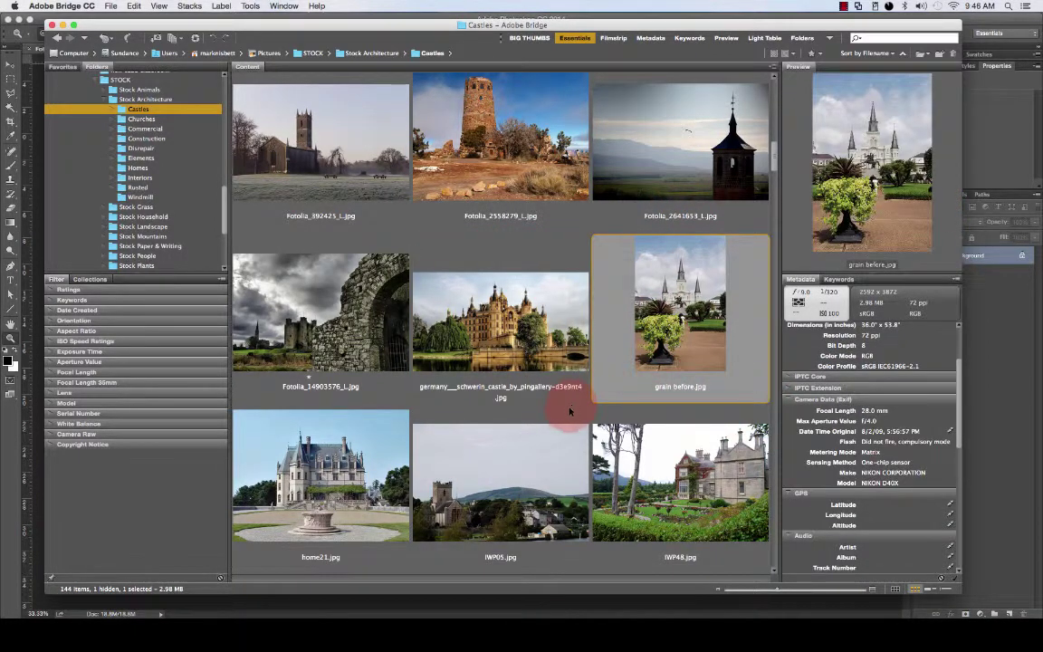
# - Select the non-adjacent images Fotolia_14903576_L.jpg, IWP05.jpg and IWP48.jpg together and open them in Photoshop
pyautogui.click(368, 322)
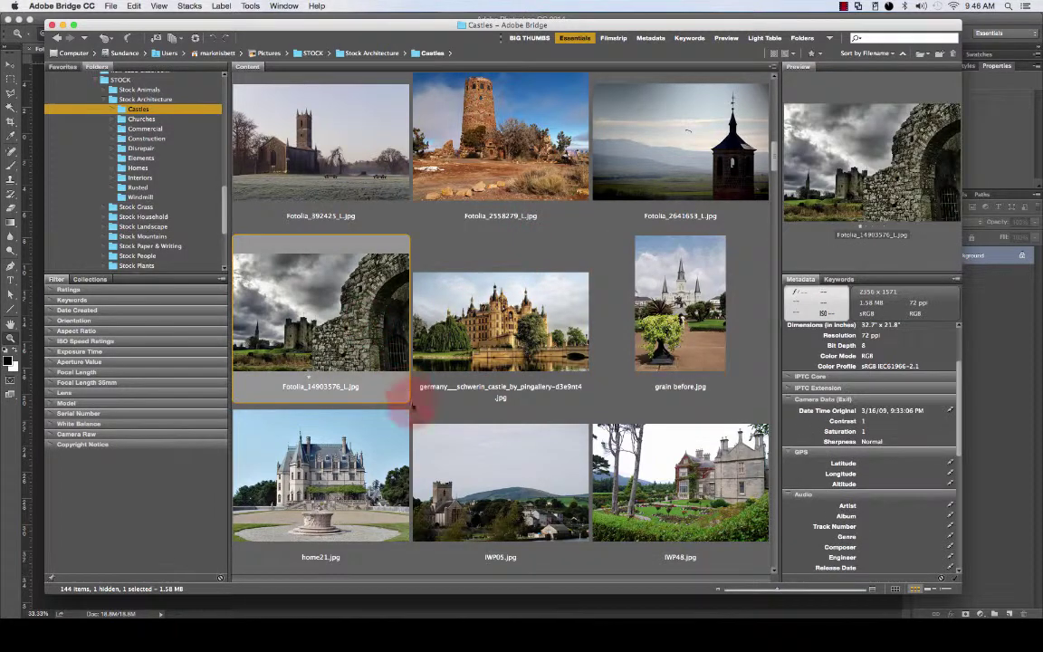
pyautogui.keyDown('super'); pyautogui.click(510, 468); pyautogui.keyUp('super')
pyautogui.keyDown('super'); pyautogui.click(647, 465); pyautogui.keyUp('super')
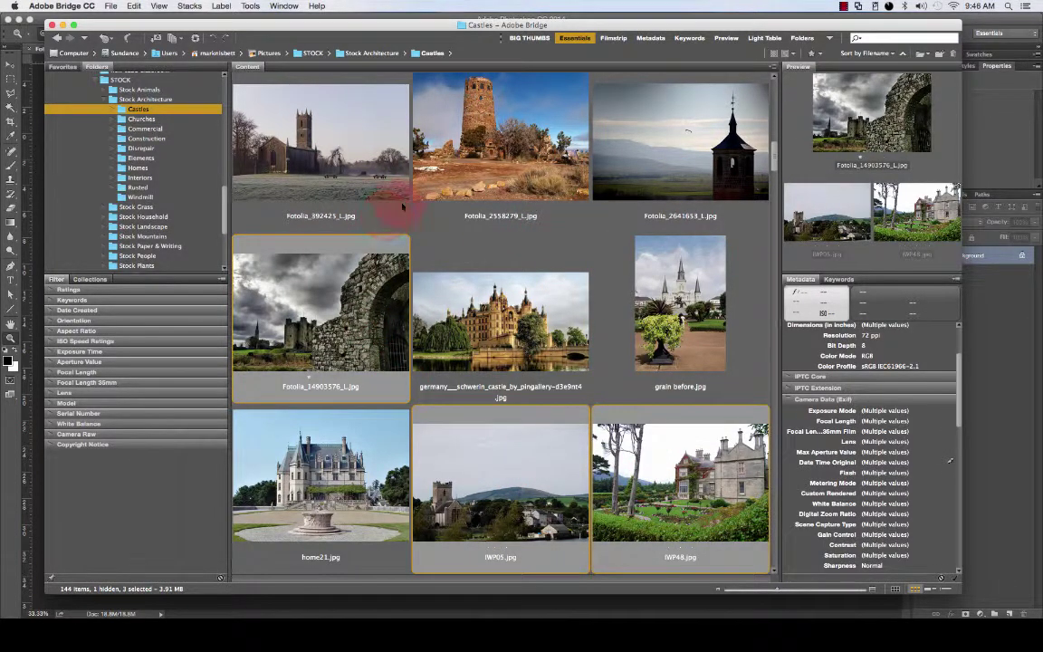
pyautogui.rightClick(370, 308)
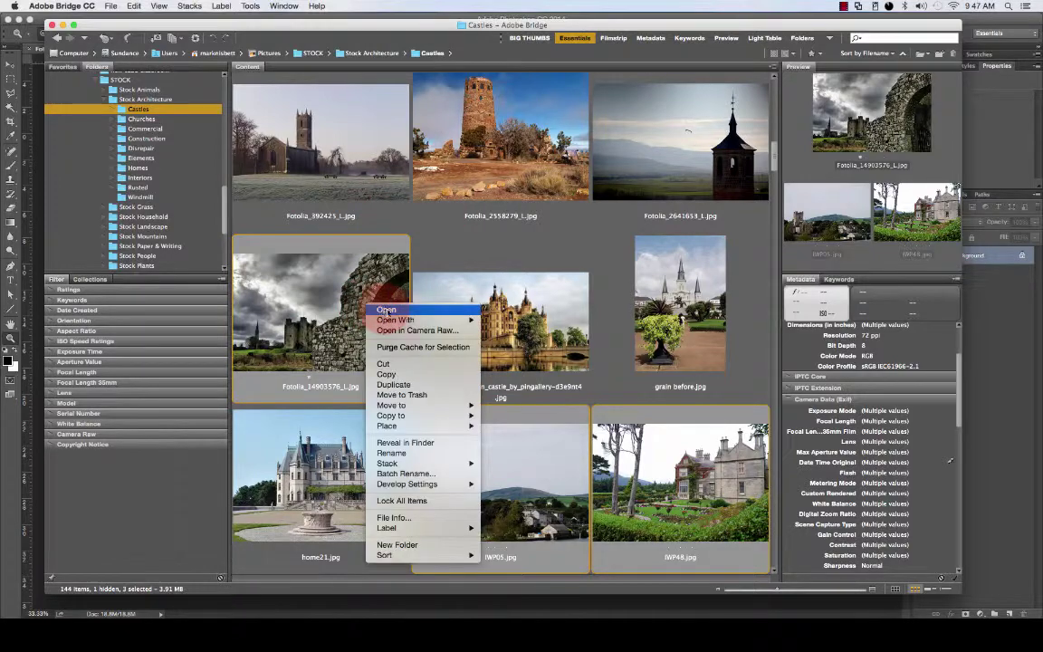
pyautogui.click(386, 311)
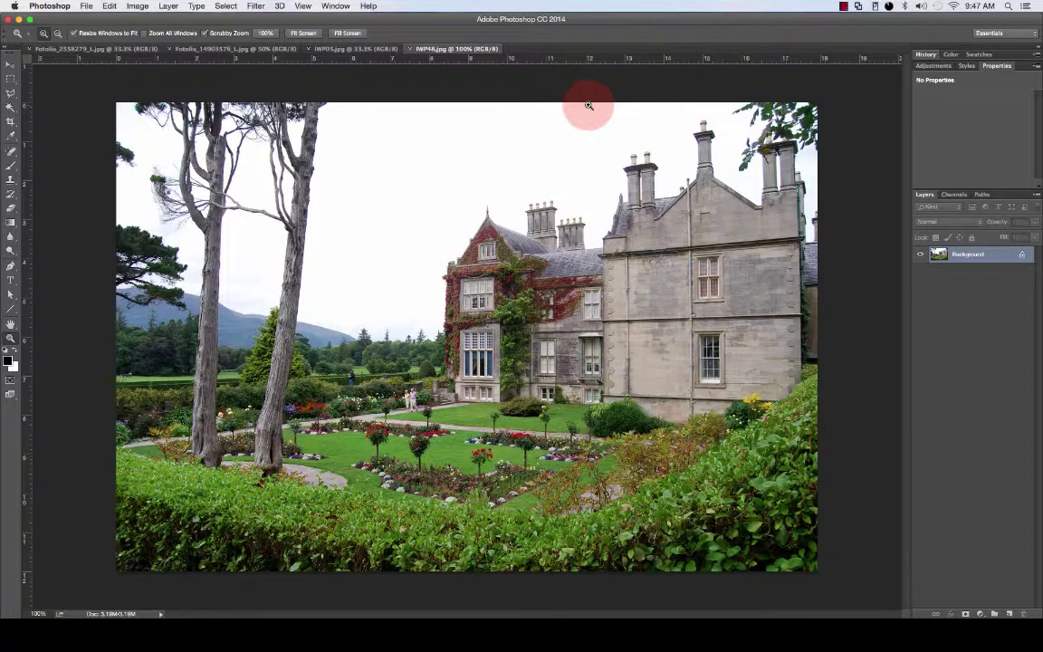
# - Close IWP48.jpg, IWP05.jpg, Fotolia_14903576_L.jpg and Fotolia_2558279_L.jpg in Photoshop and return to Adobe Bridge
pyautogui.click(408, 50)
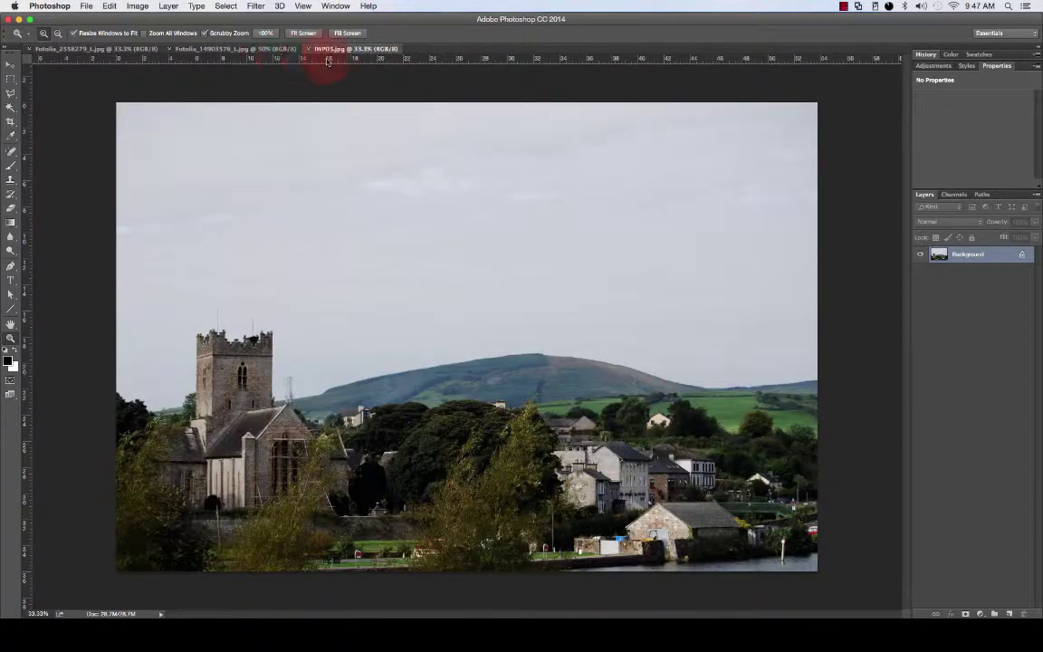
pyautogui.click(309, 50)
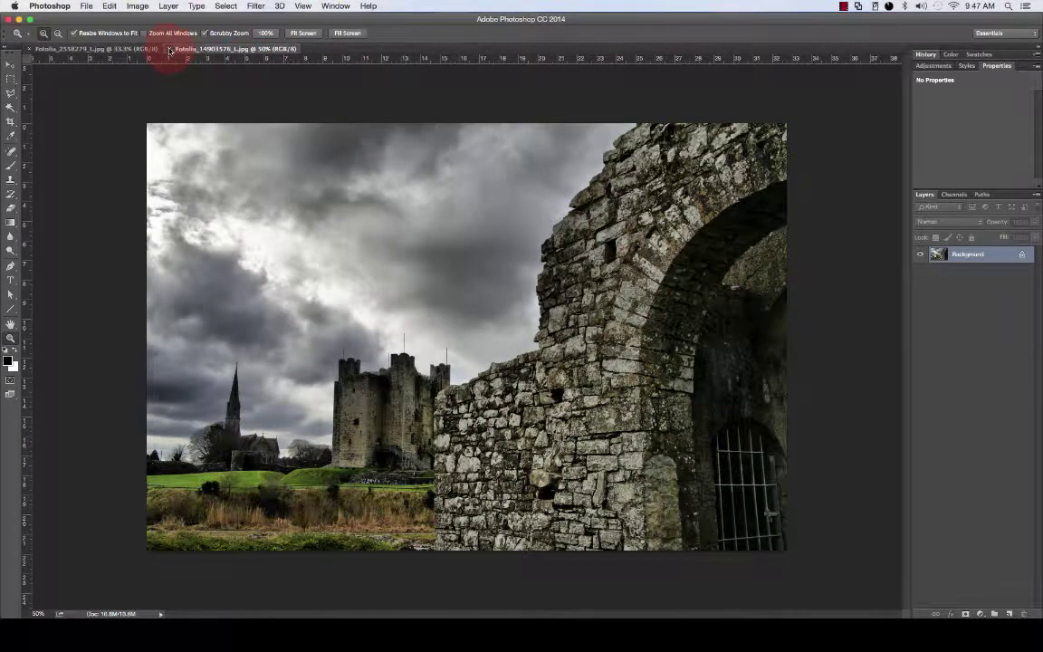
pyautogui.click(170, 50)
pyautogui.click(27, 50)
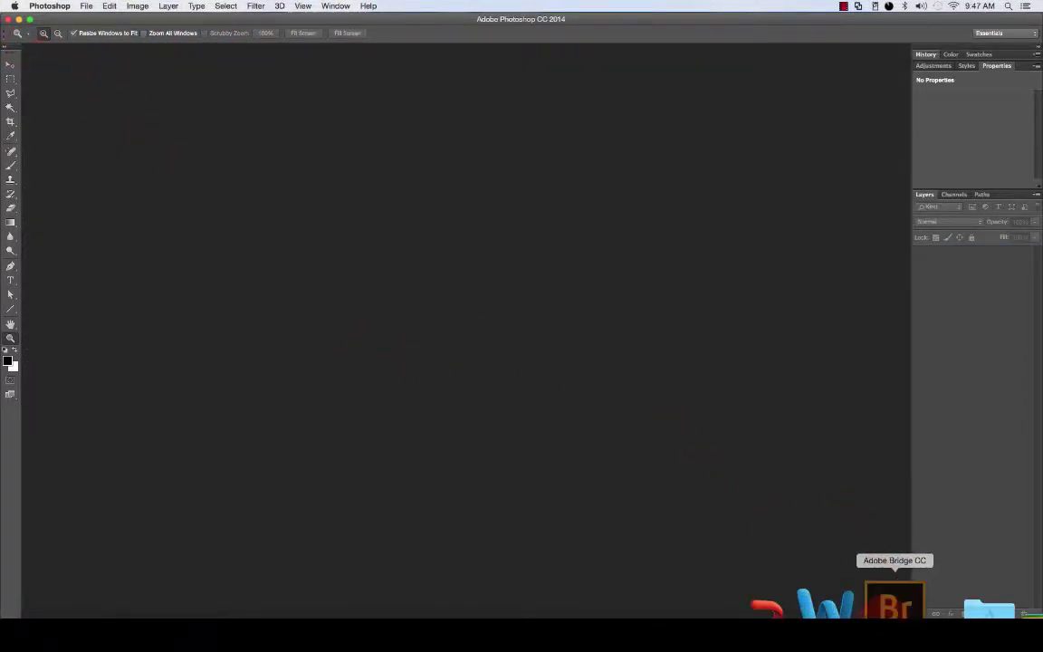
pyautogui.click(884, 610)
# - Shift the Bridge window slightly and select the stone tower image Fotolia_2558279_L.jpg
pyautogui.click(619, 238)
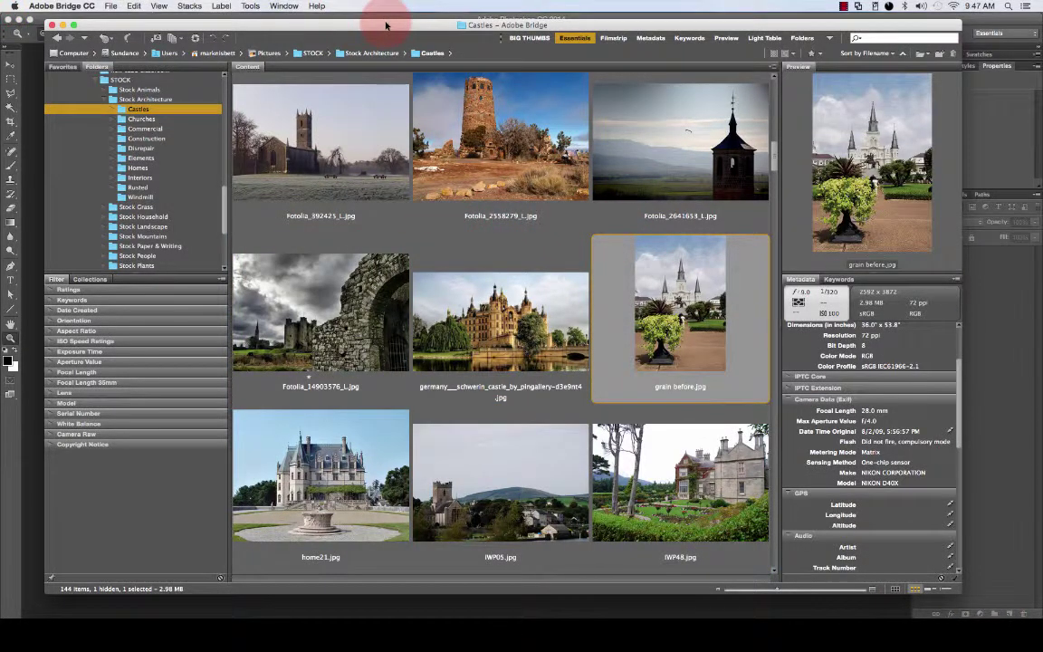
pyautogui.moveTo(402, 27); pyautogui.dragTo(389, 26)
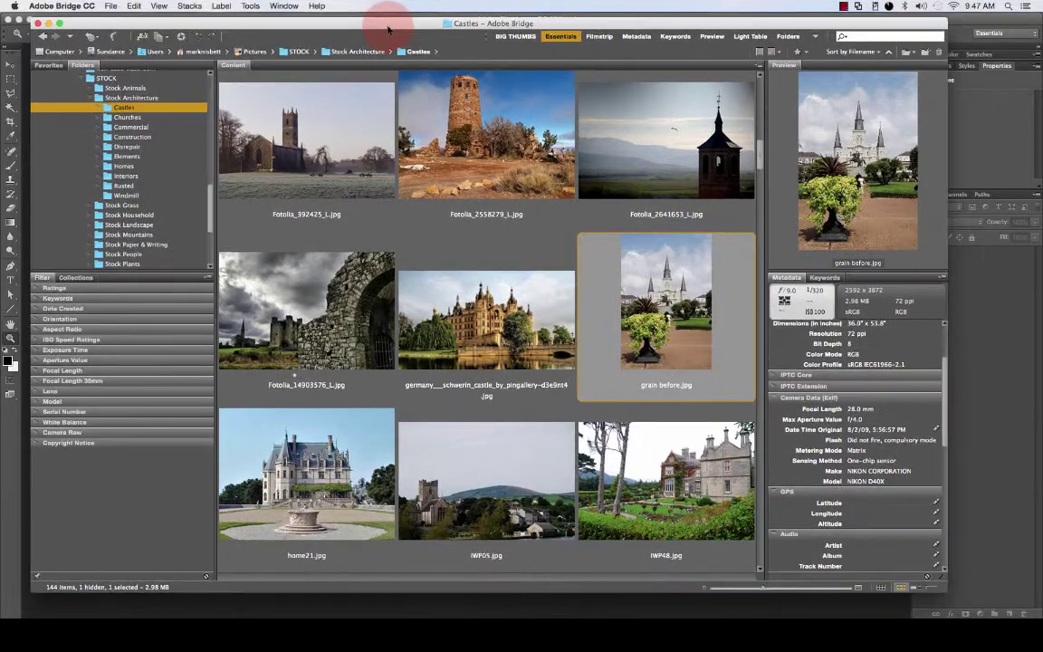
pyautogui.click(551, 221)
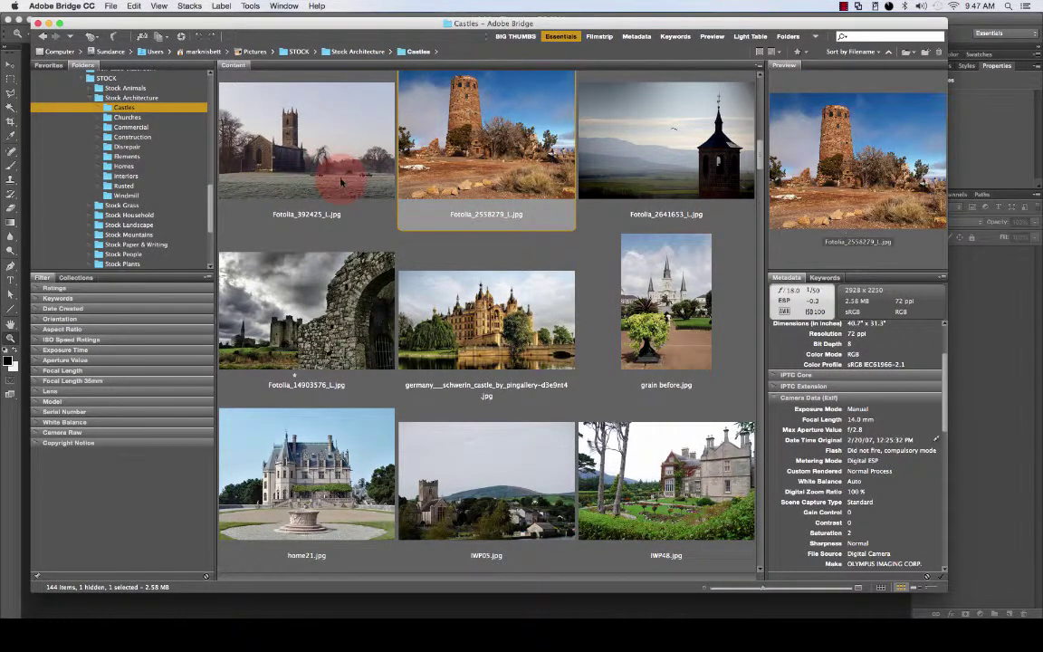
pyautogui.scroll(15, 357, 165)
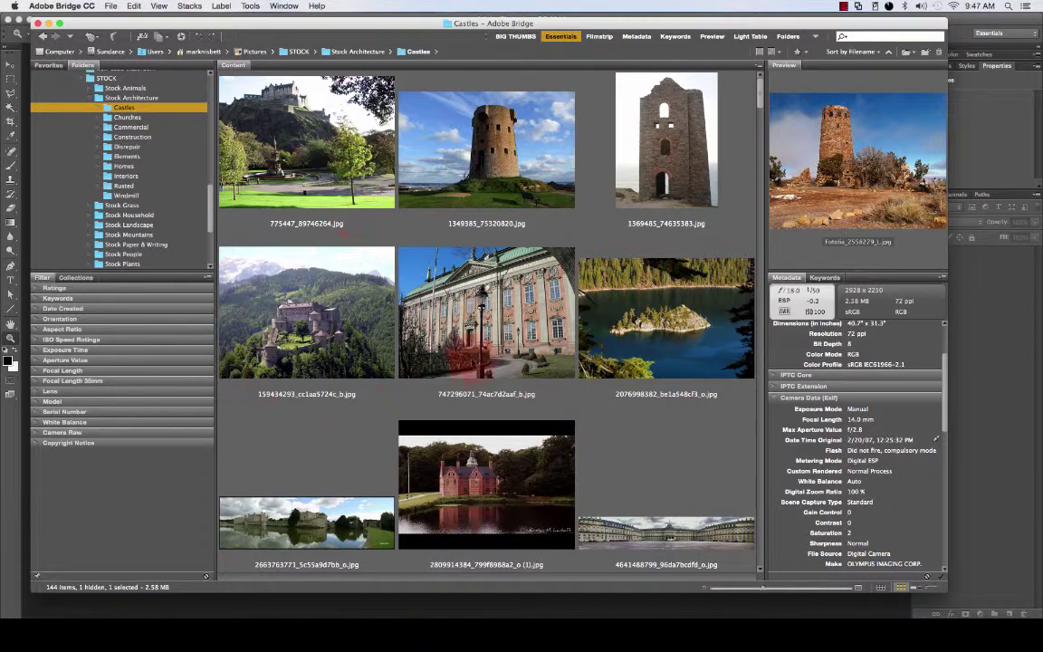
# - Switch to the Filmstrip workspace and preview Stock Architecture 218, 222, 244, 247 and 249 one after another
pyautogui.click(603, 37)
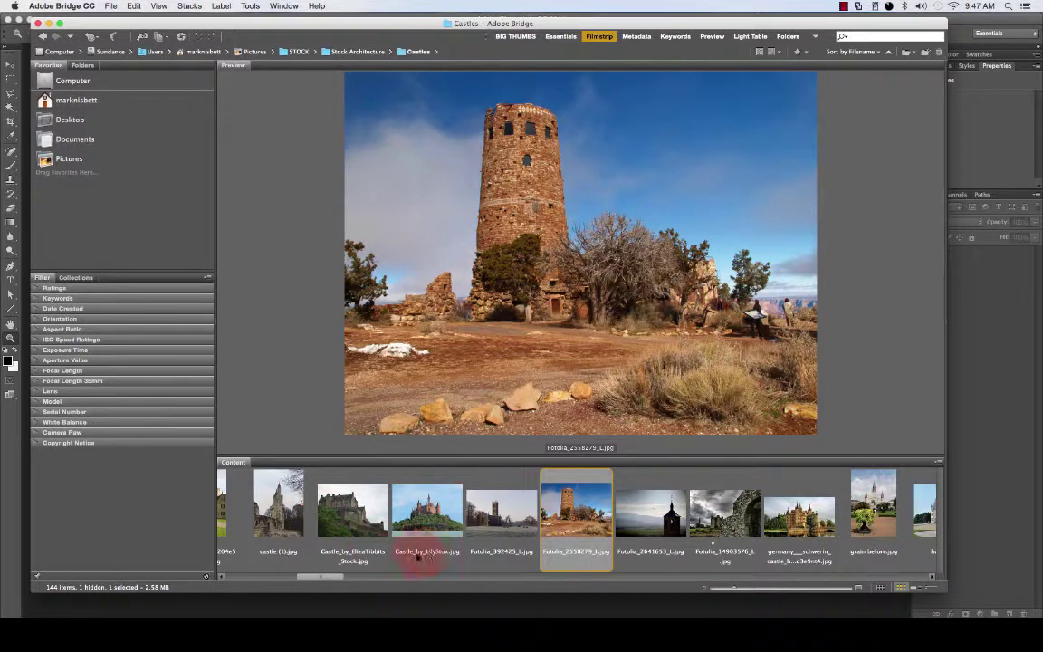
pyautogui.moveTo(317, 575); pyautogui.dragTo(481, 584)
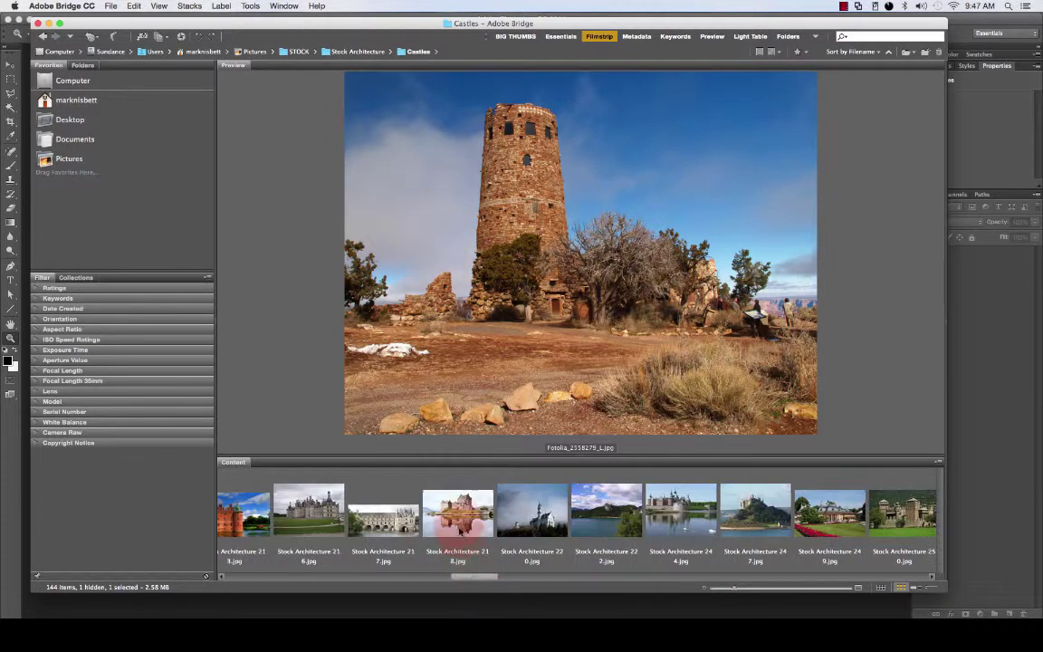
pyautogui.click(457, 508)
pyautogui.click(606, 512)
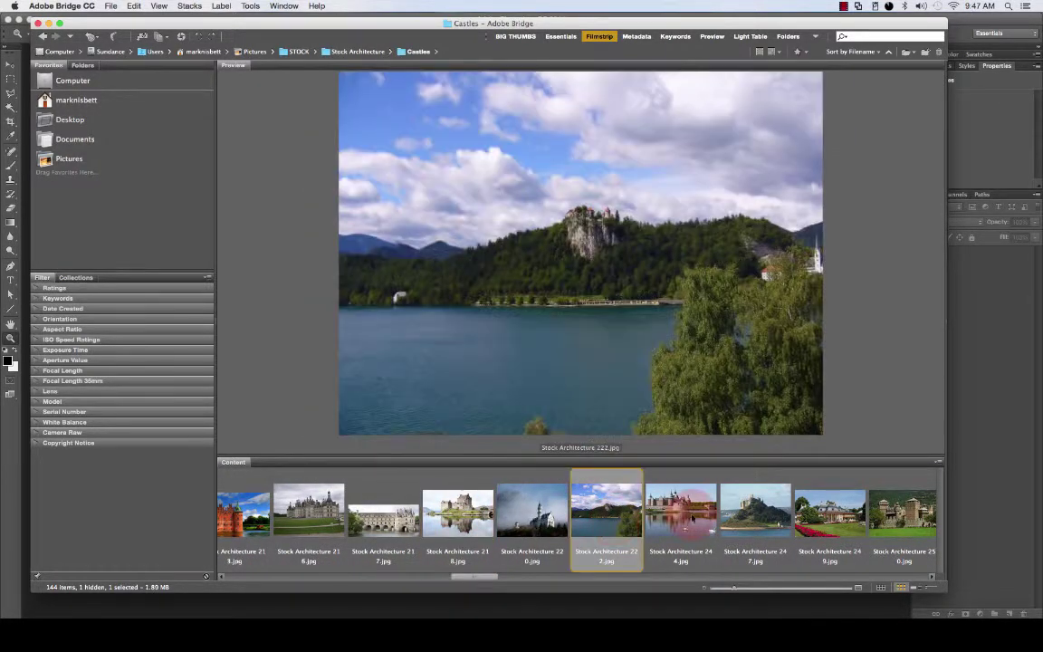
pyautogui.click(680, 512)
pyautogui.click(755, 512)
pyautogui.click(829, 511)
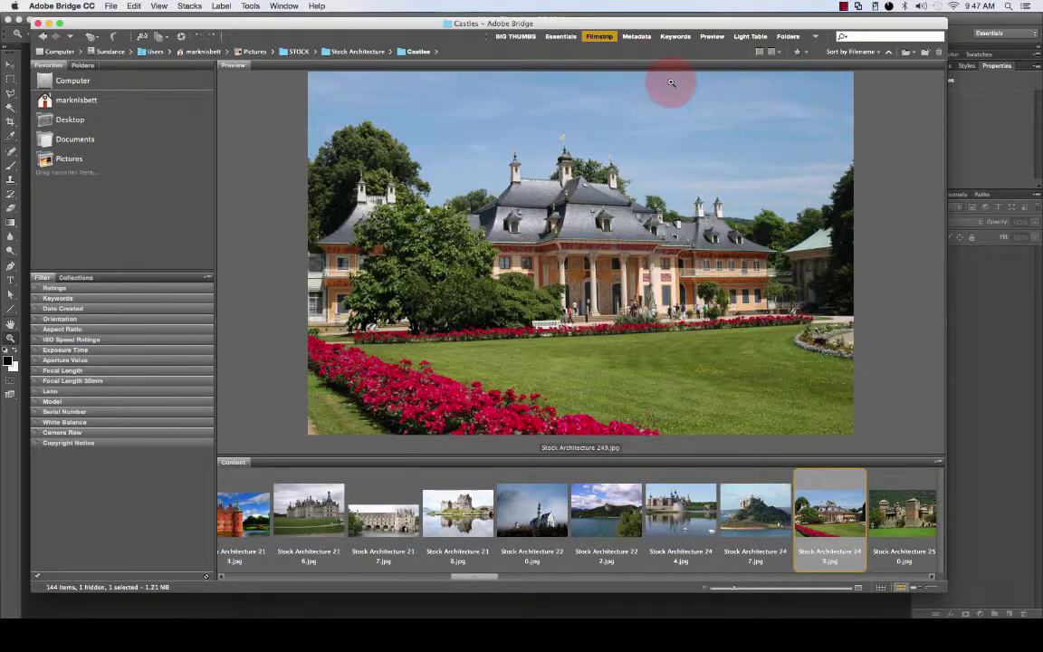
# - View the Castles folder in the Metadata, Keywords, Preview and Light Table workspaces, and enlarge the Light Table thumbnails
pyautogui.click(637, 36)
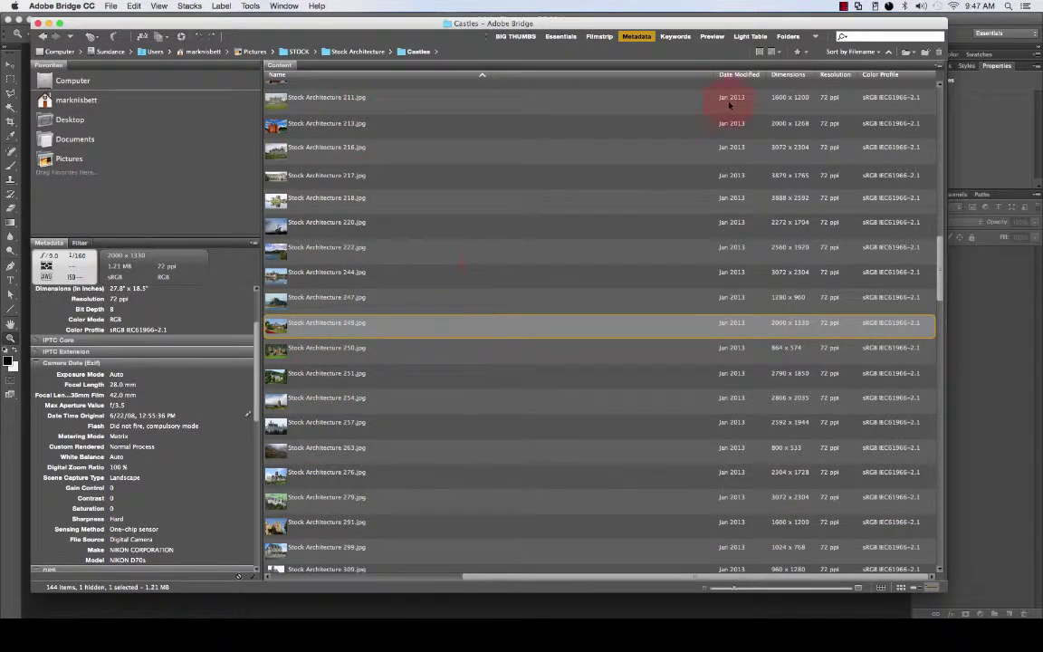
pyautogui.click(675, 37)
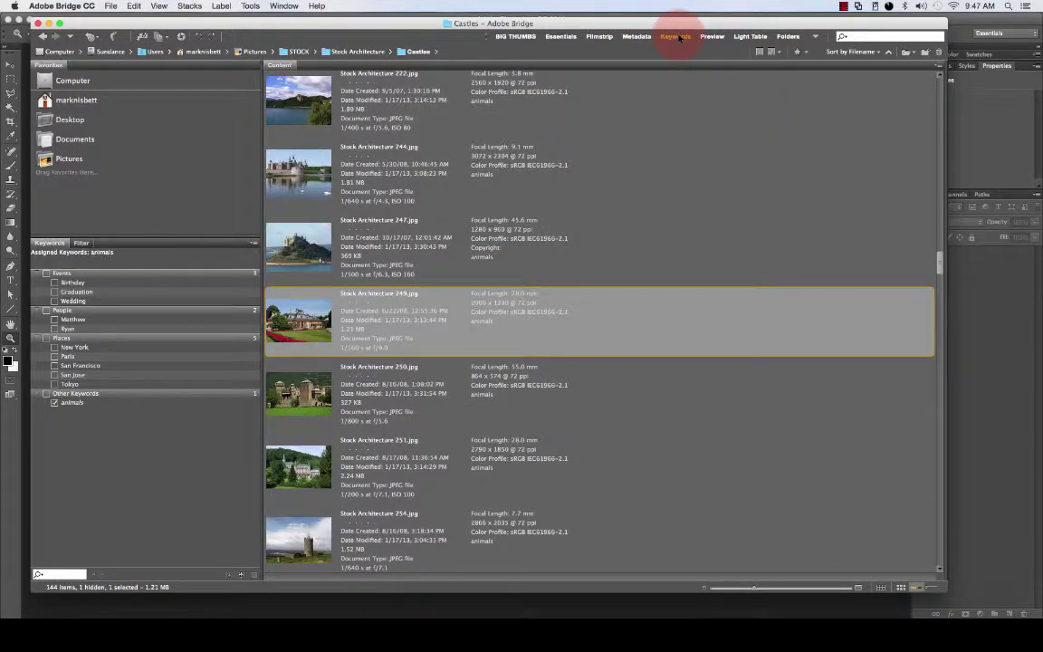
pyautogui.click(714, 37)
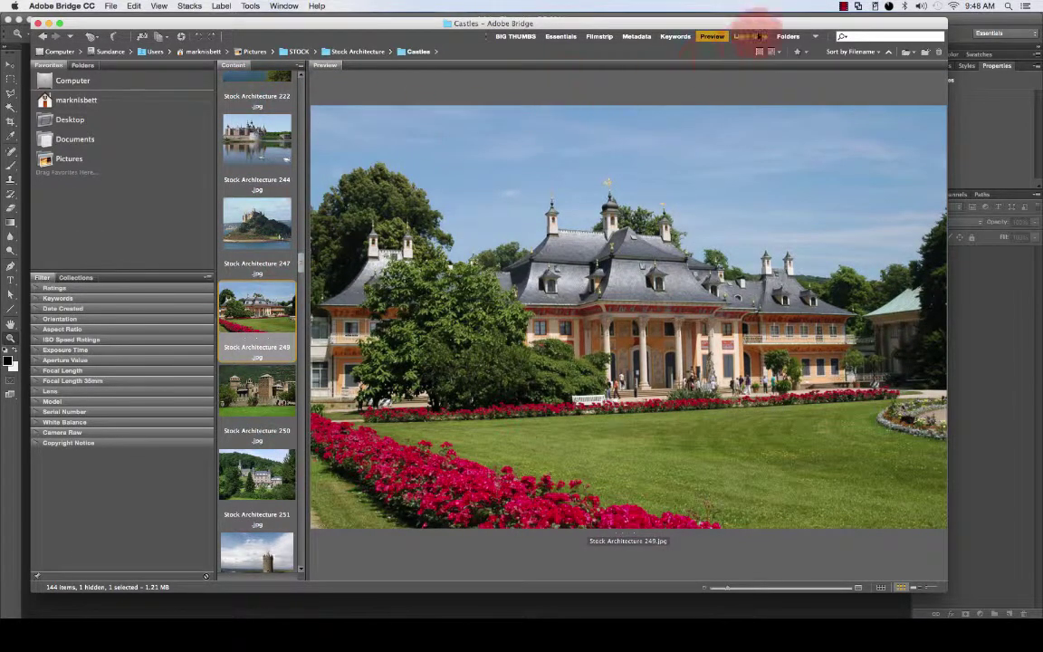
pyautogui.click(751, 36)
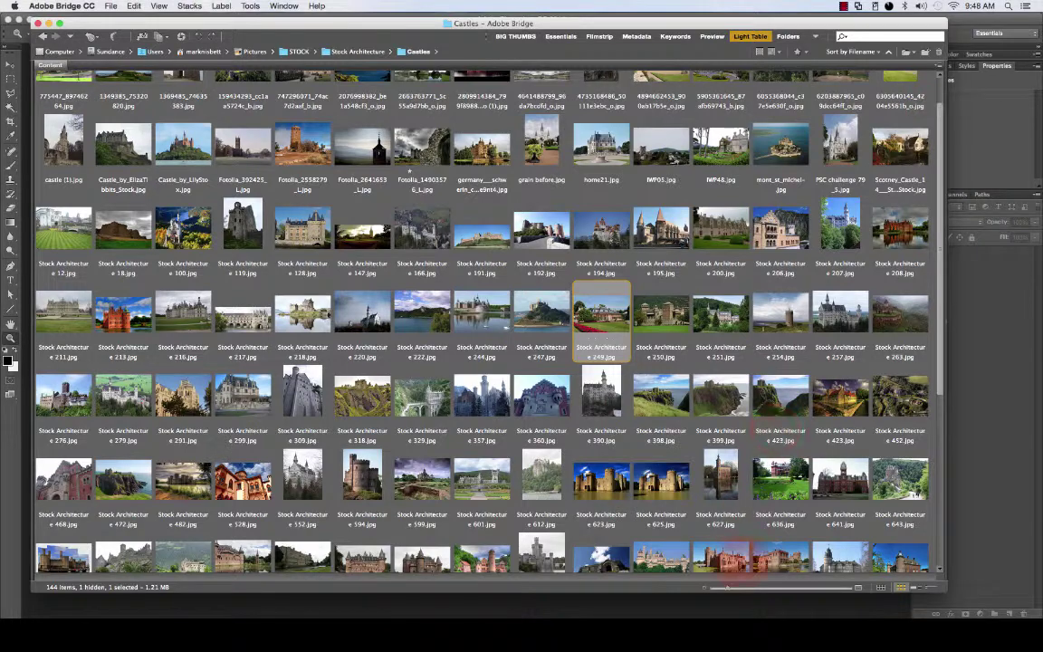
pyautogui.moveTo(730, 589); pyautogui.dragTo(769, 593)
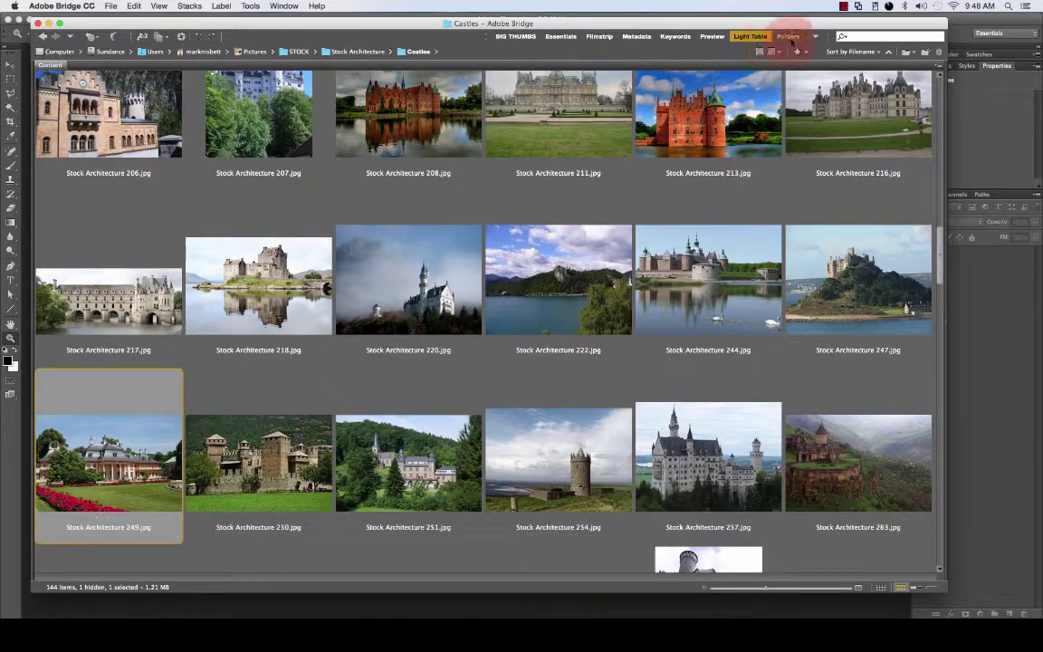
# - View the Castles folder in the Folders and Essentials workspaces, and return to the Filmstrip workspace
pyautogui.click(789, 36)
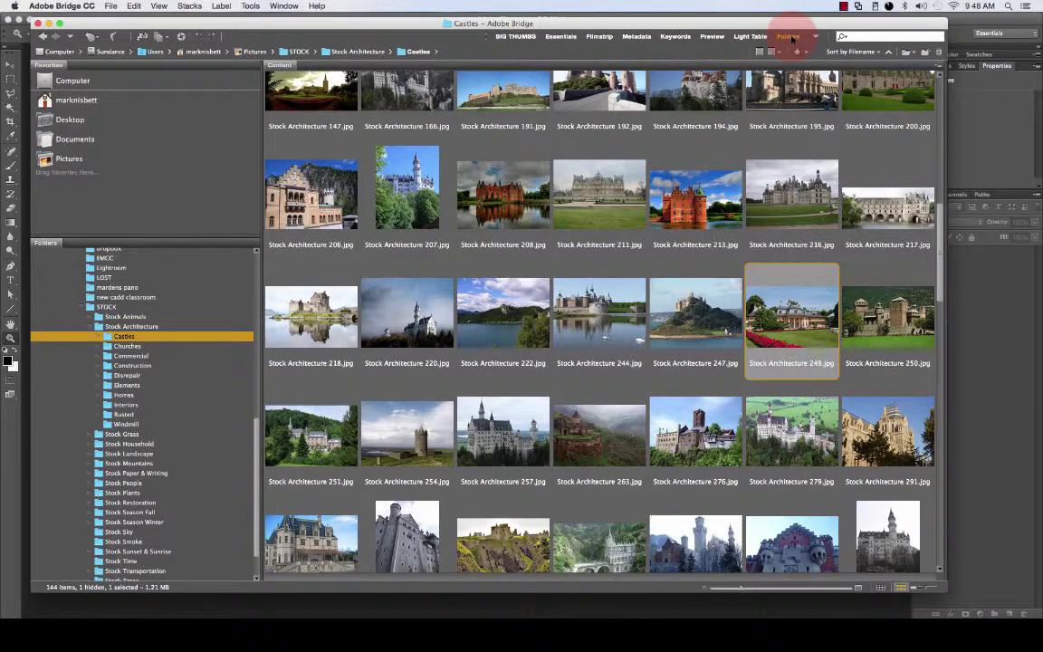
pyautogui.click(561, 36)
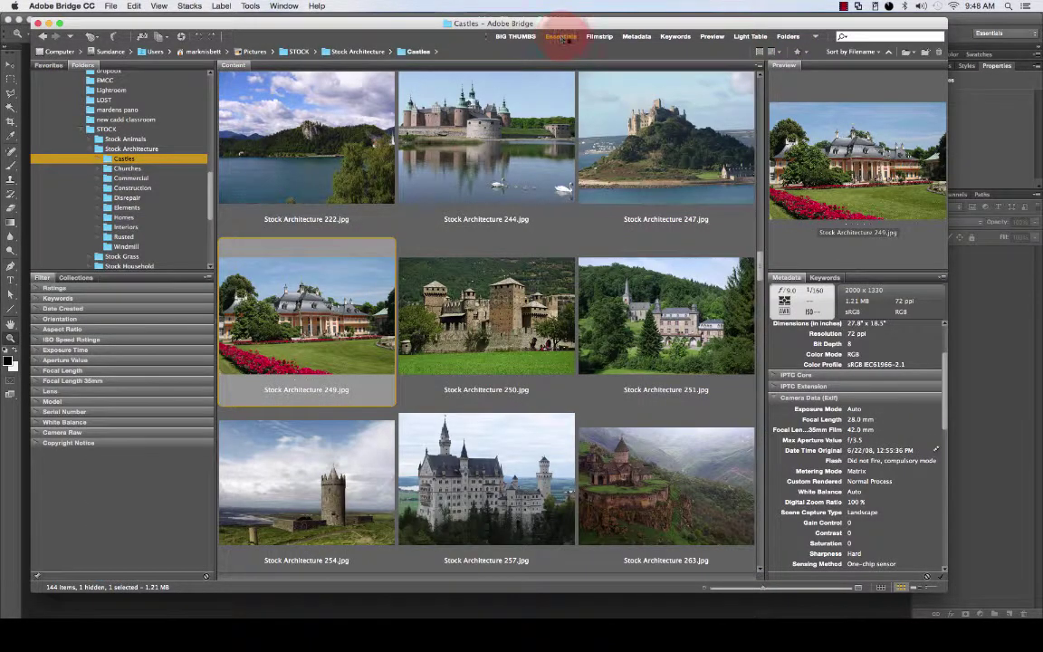
pyautogui.click(599, 36)
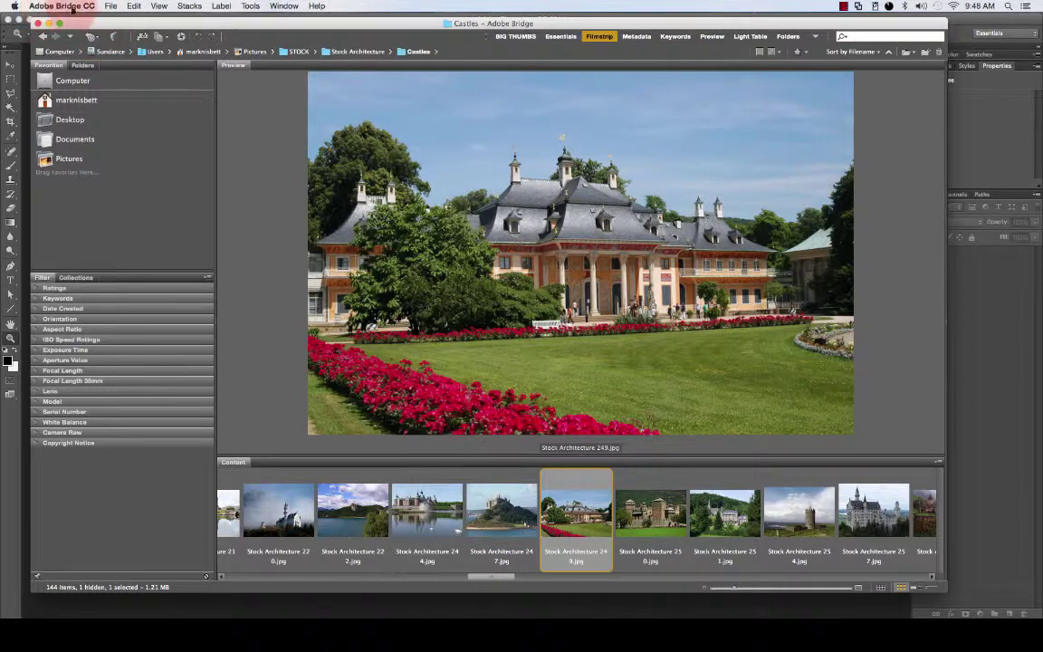
pyautogui.click(110, 6)
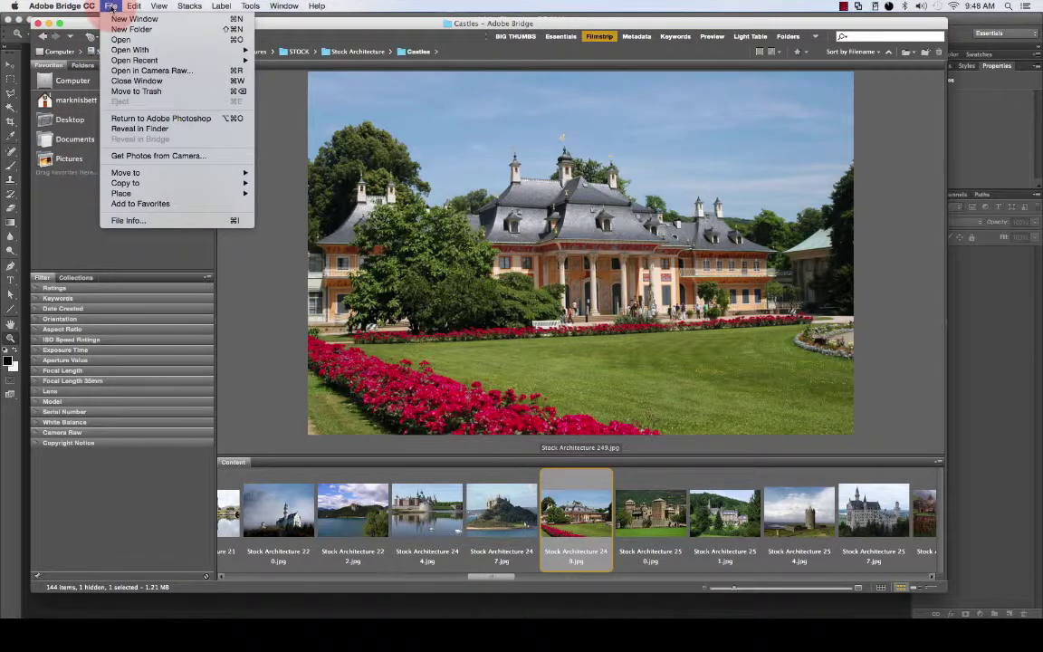
pyautogui.moveTo(72, 7)
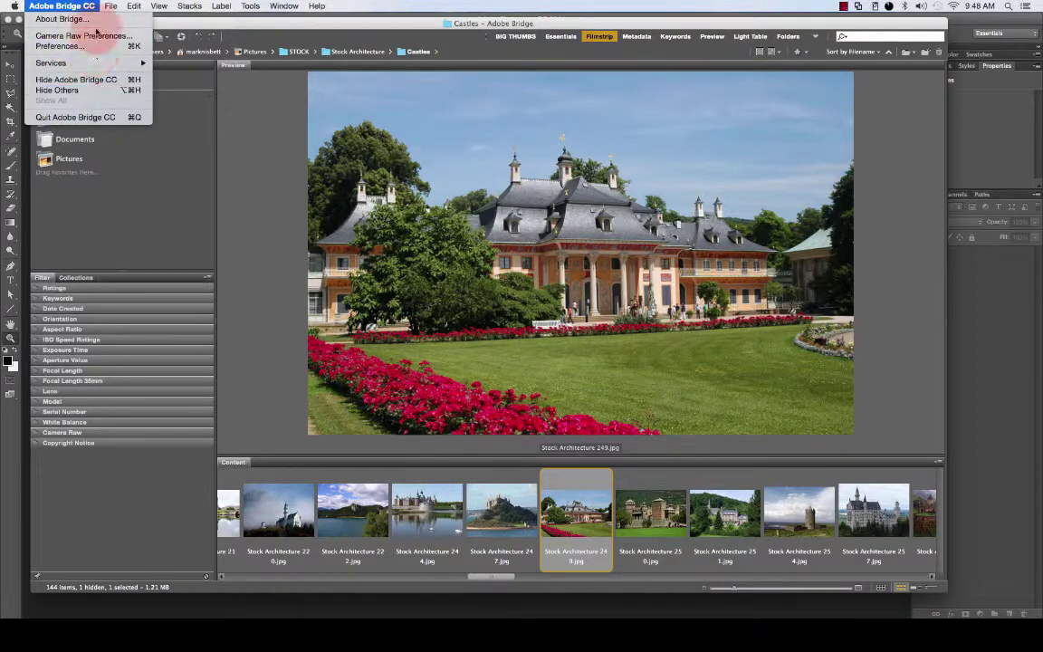
pyautogui.moveTo(109, 9)
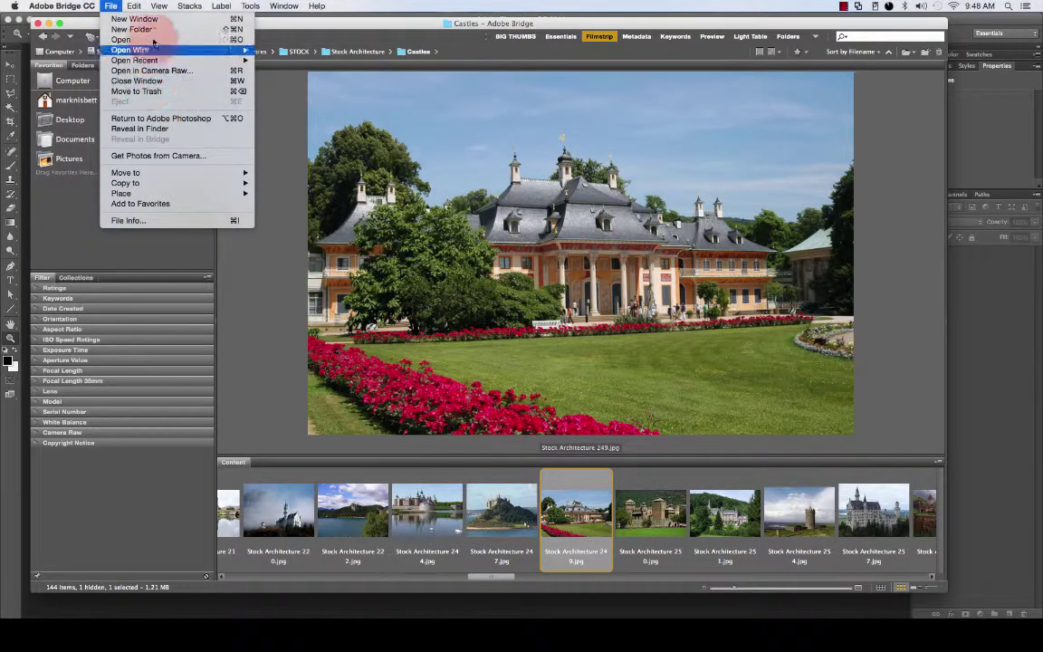
pyautogui.click(156, 128)
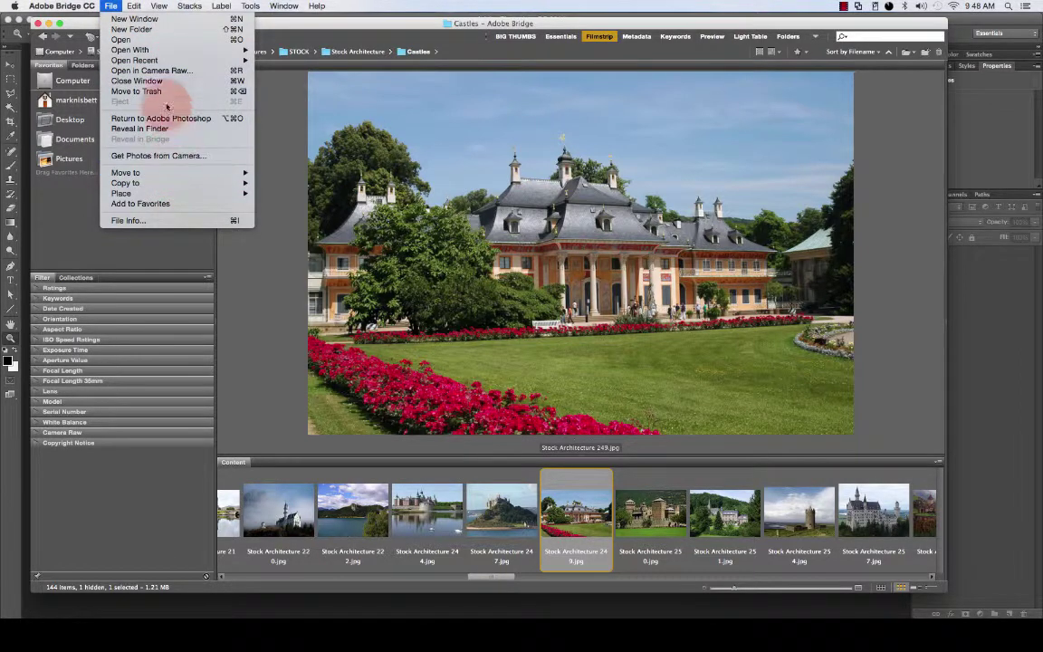
pyautogui.moveTo(132, 9)
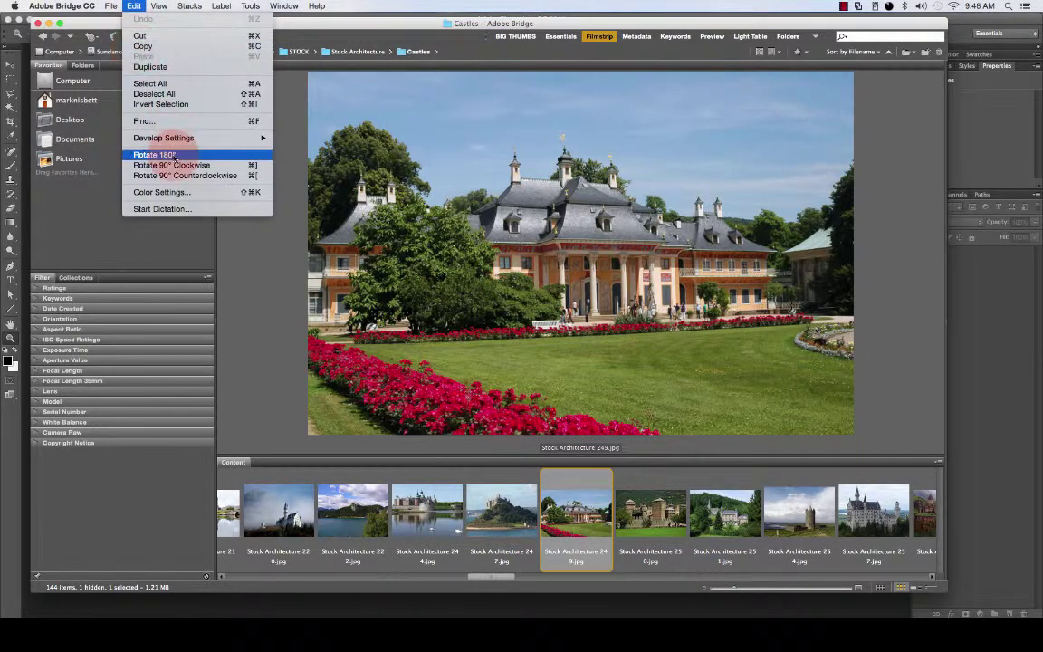
pyautogui.moveTo(180, 142)
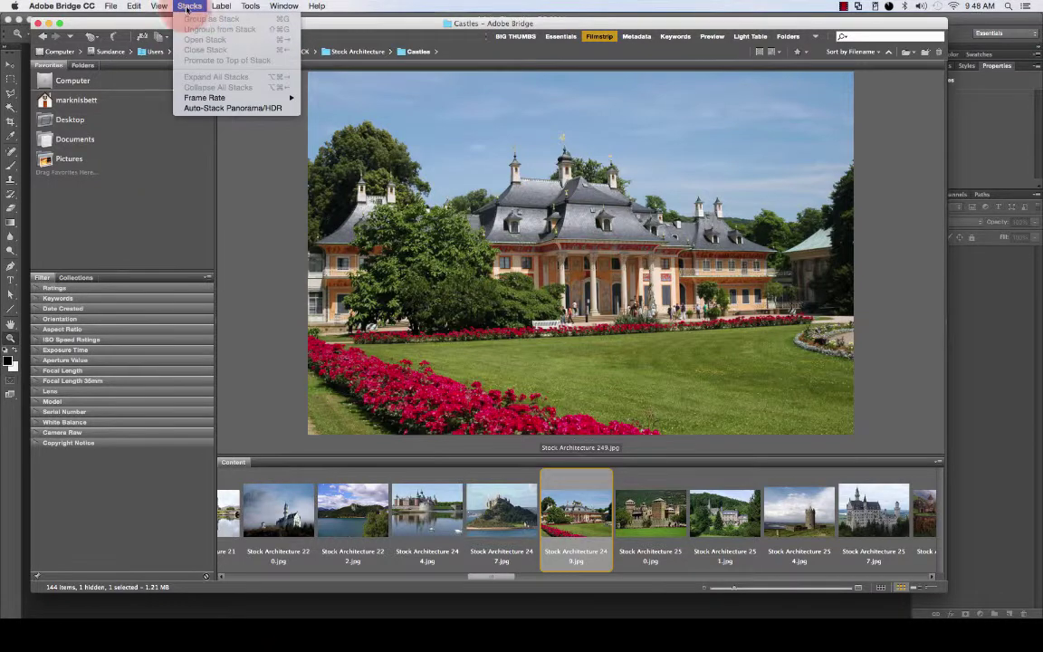
pyautogui.moveTo(251, 8)
pyautogui.click(416, 21)
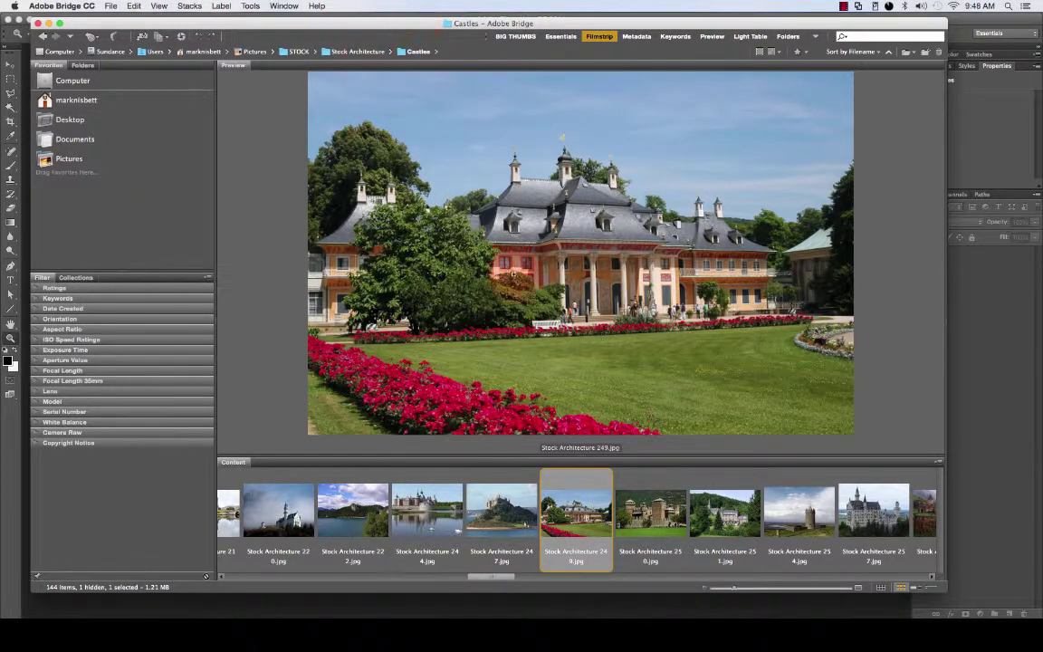